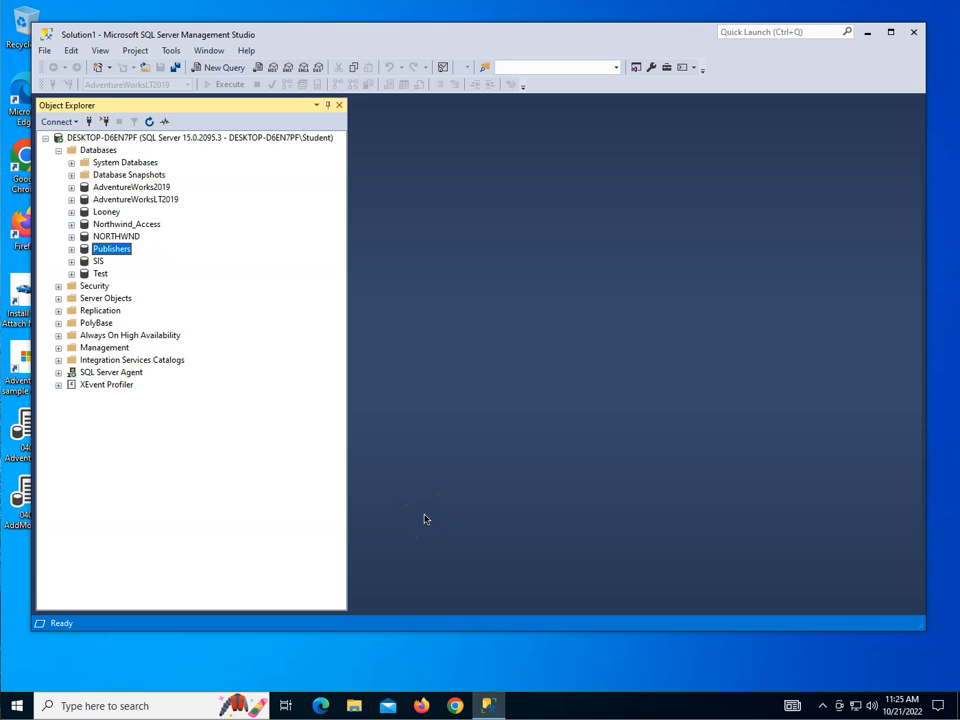
- Open the Publishers backup, review its database and backup types, keep Full, then cancel
right_click(107, 253)
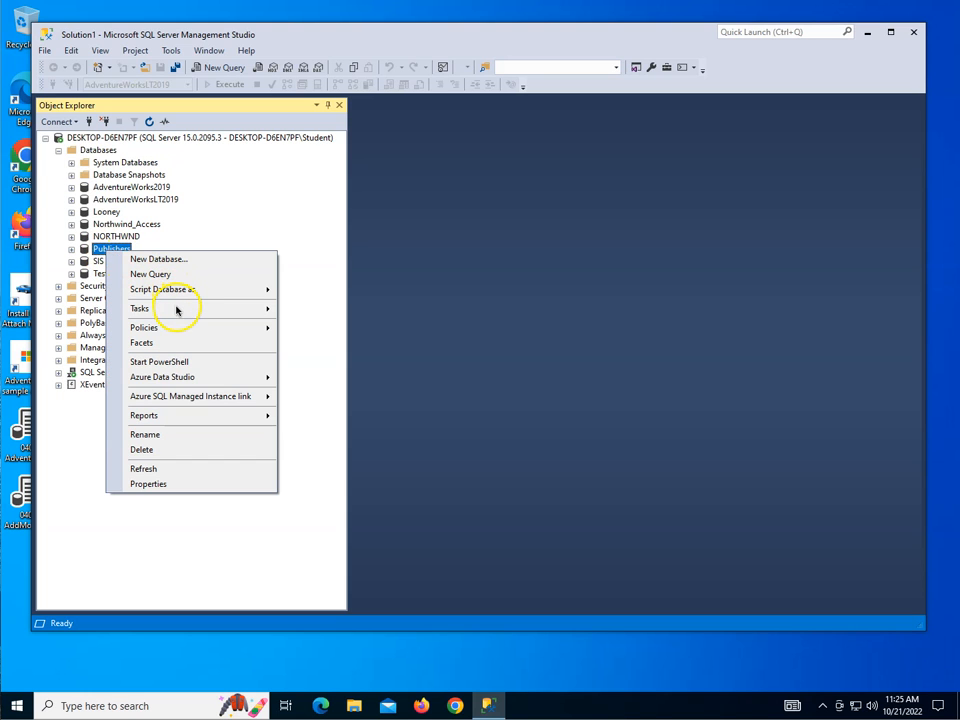
mouse_move(178, 307)
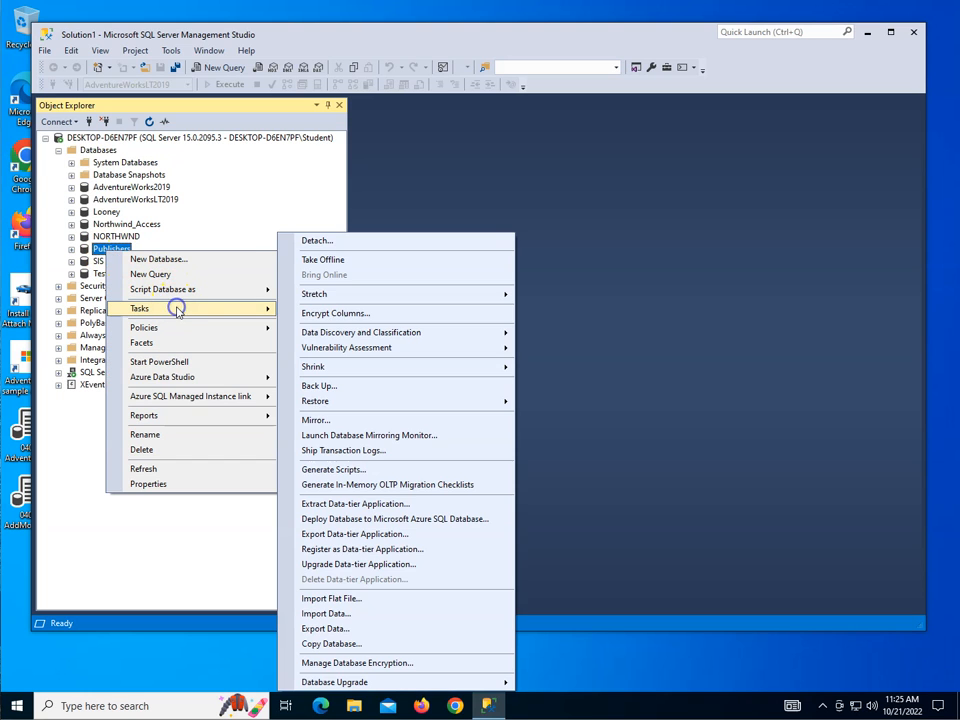
click(334, 386)
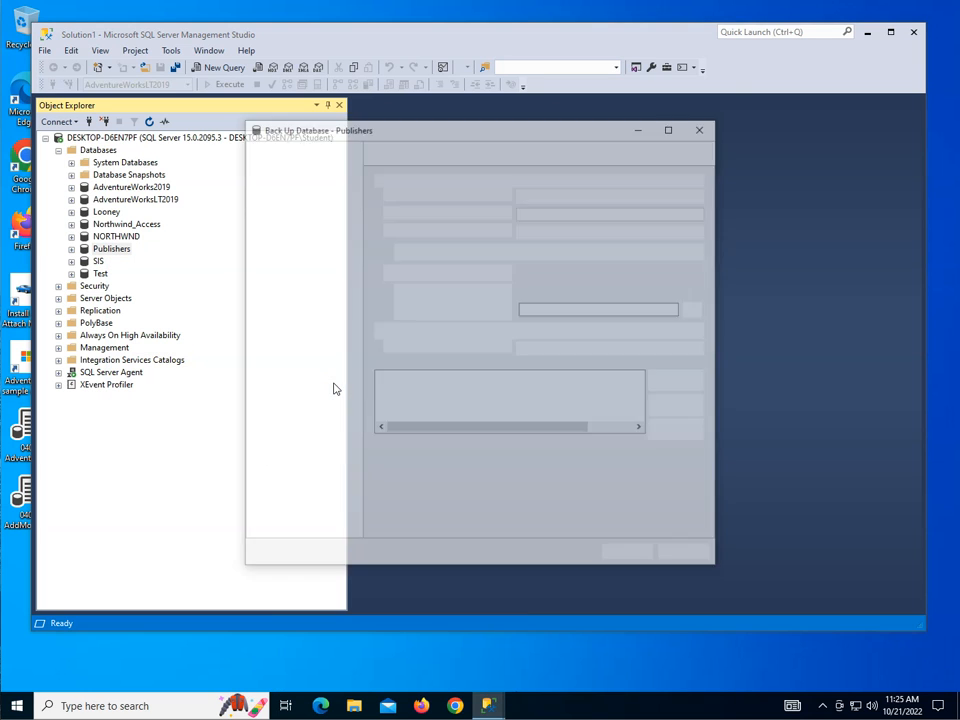
click(380, 380)
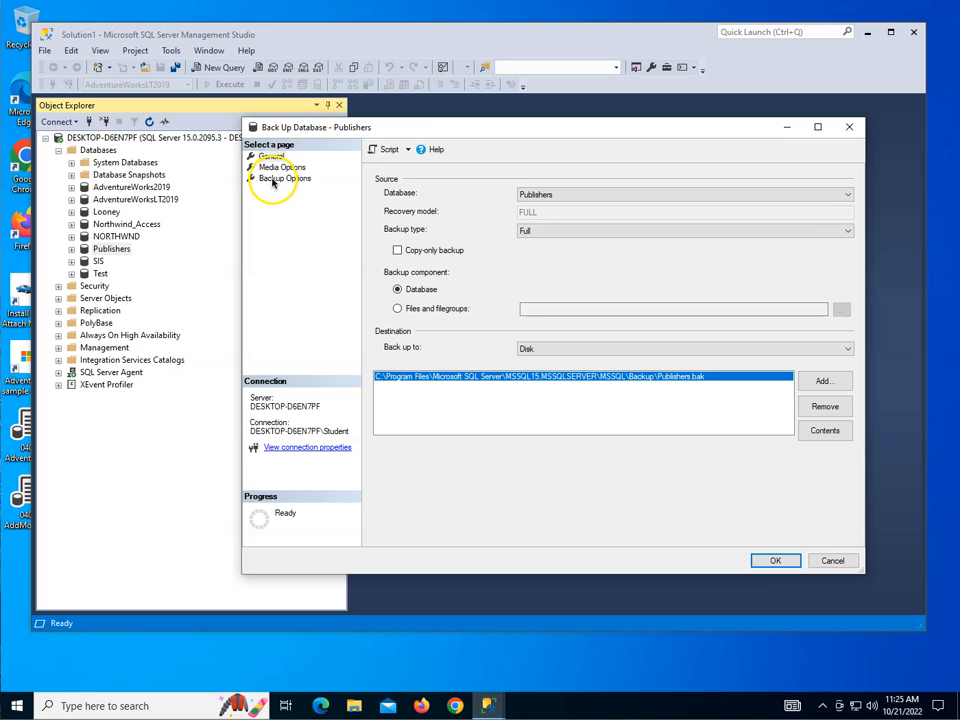
click(548, 194)
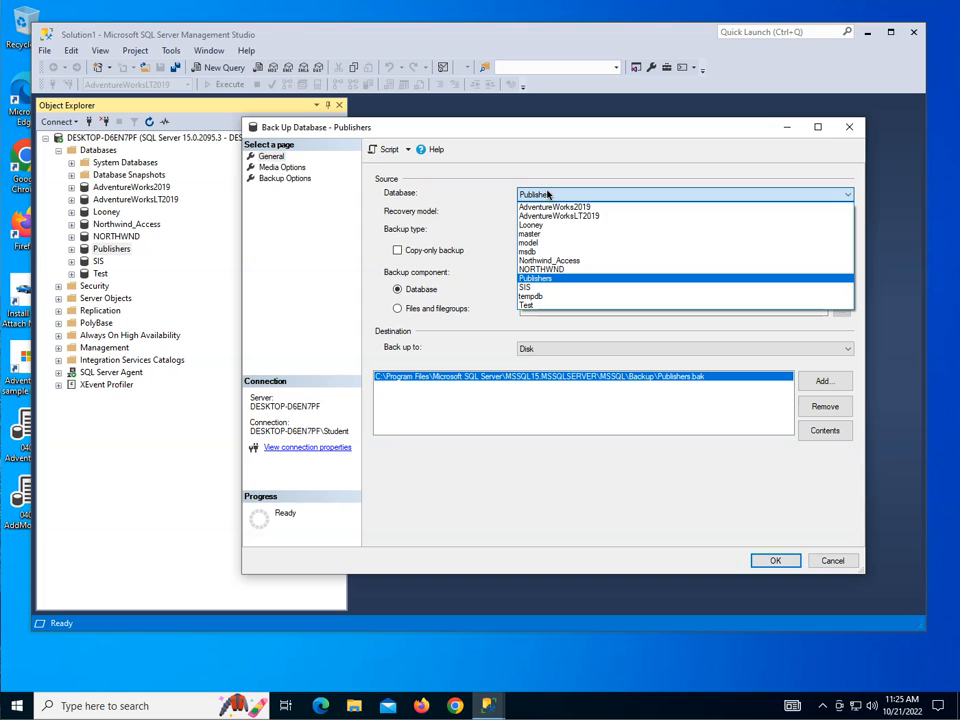
click(548, 194)
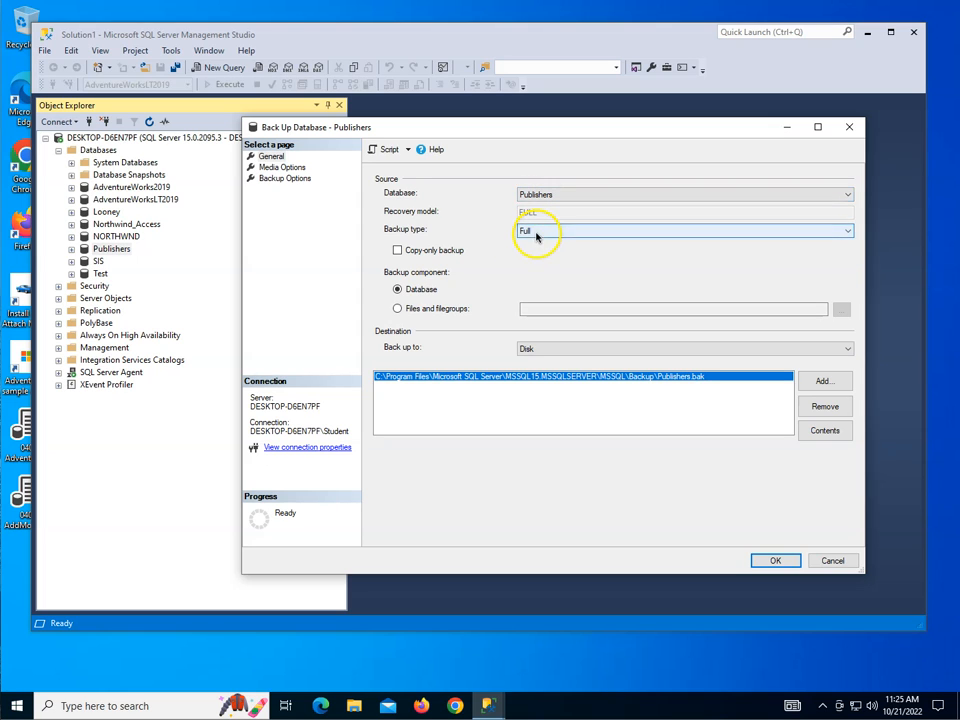
click(536, 231)
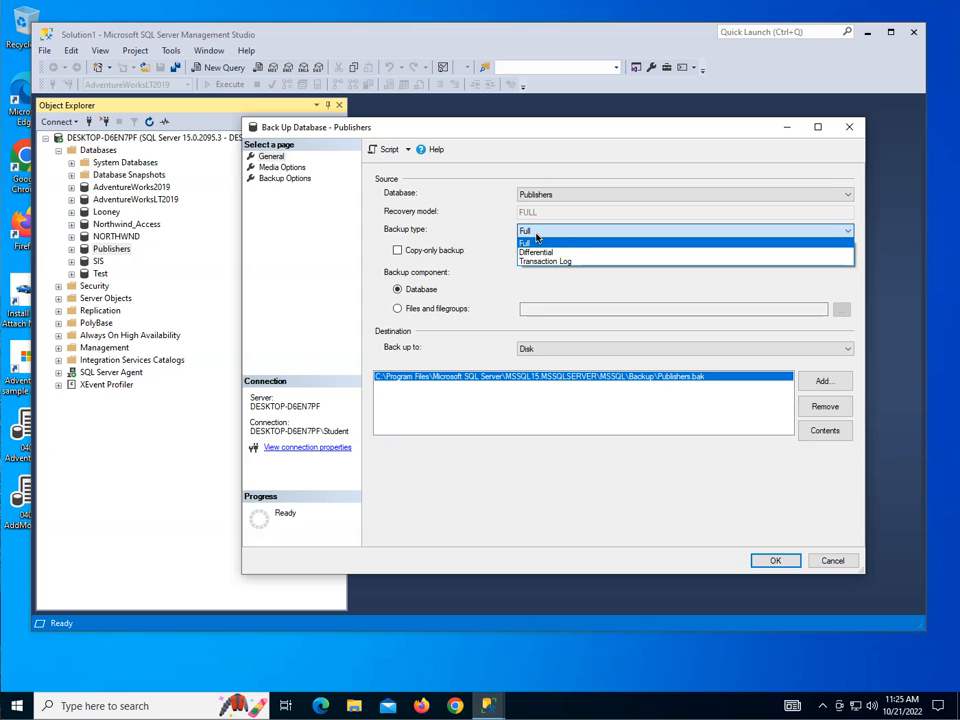
click(541, 254)
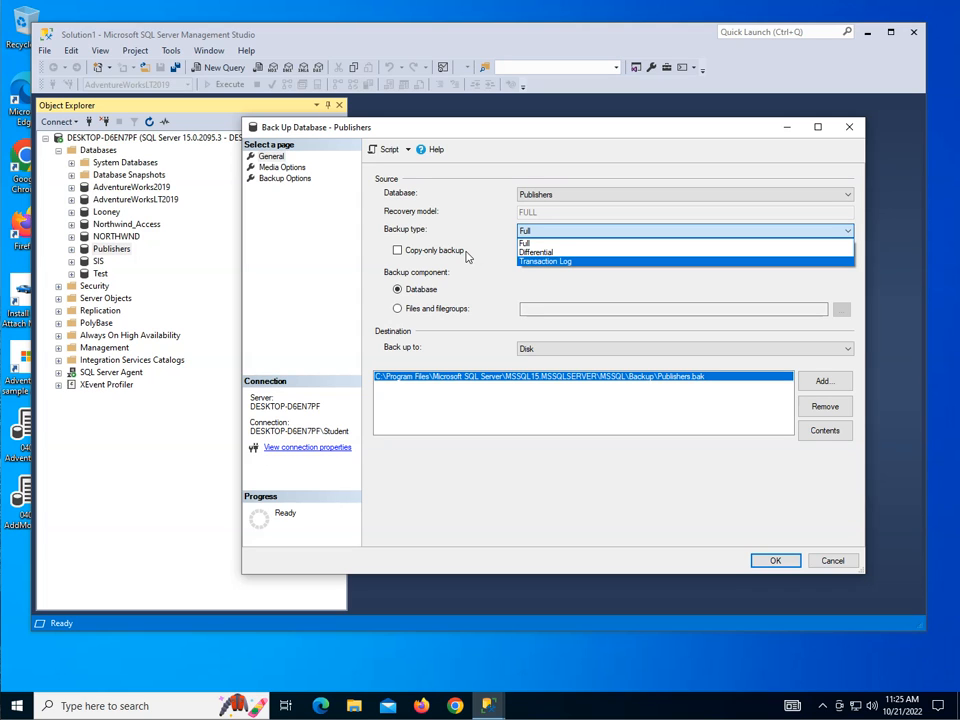
click(530, 243)
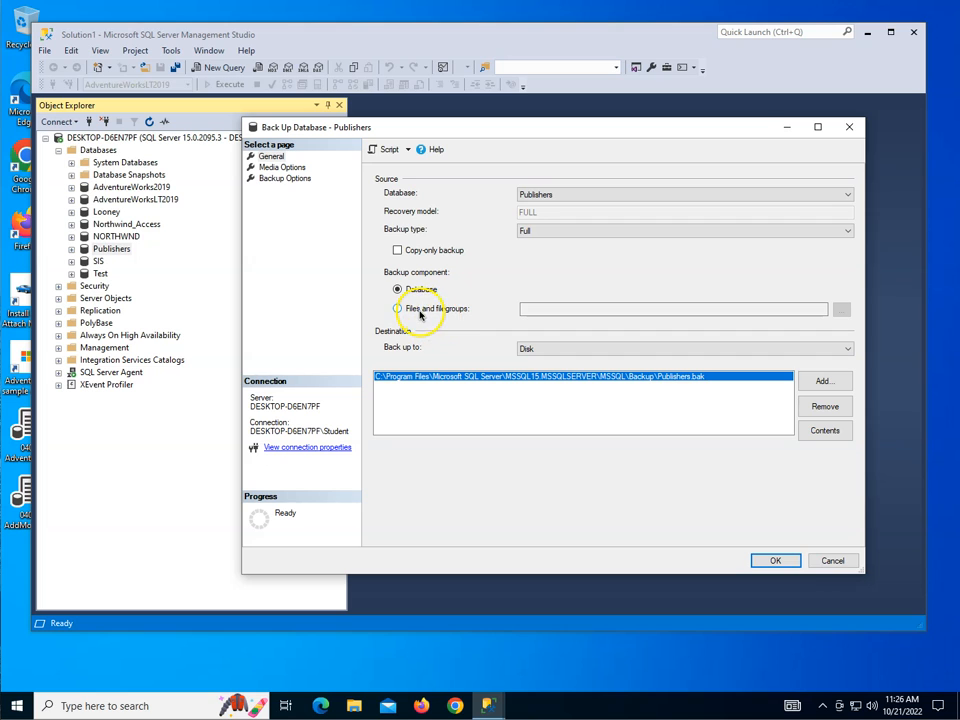
click(833, 561)
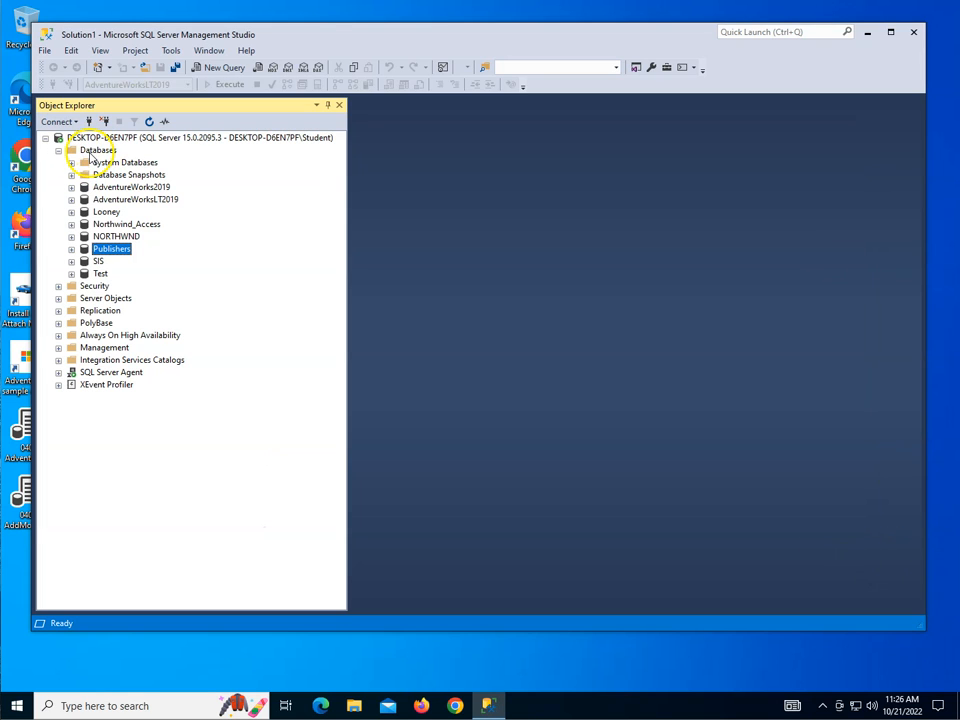
- Start creating a new database from the Databases menu, then cancel it
right_click(95, 150)
click(157, 165)
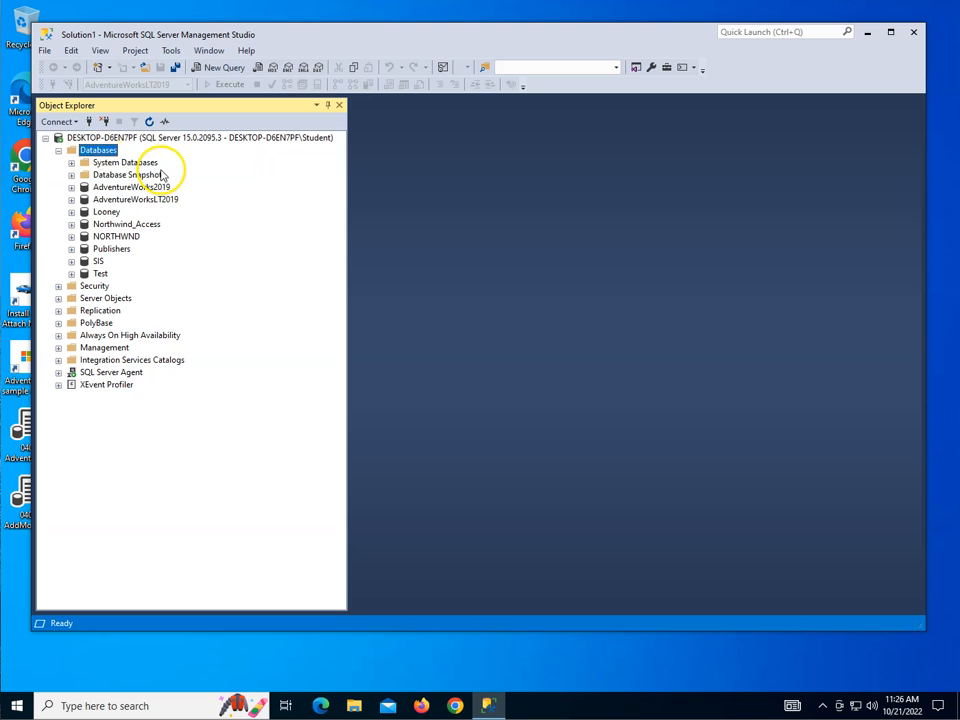
right_click(104, 153)
click(146, 161)
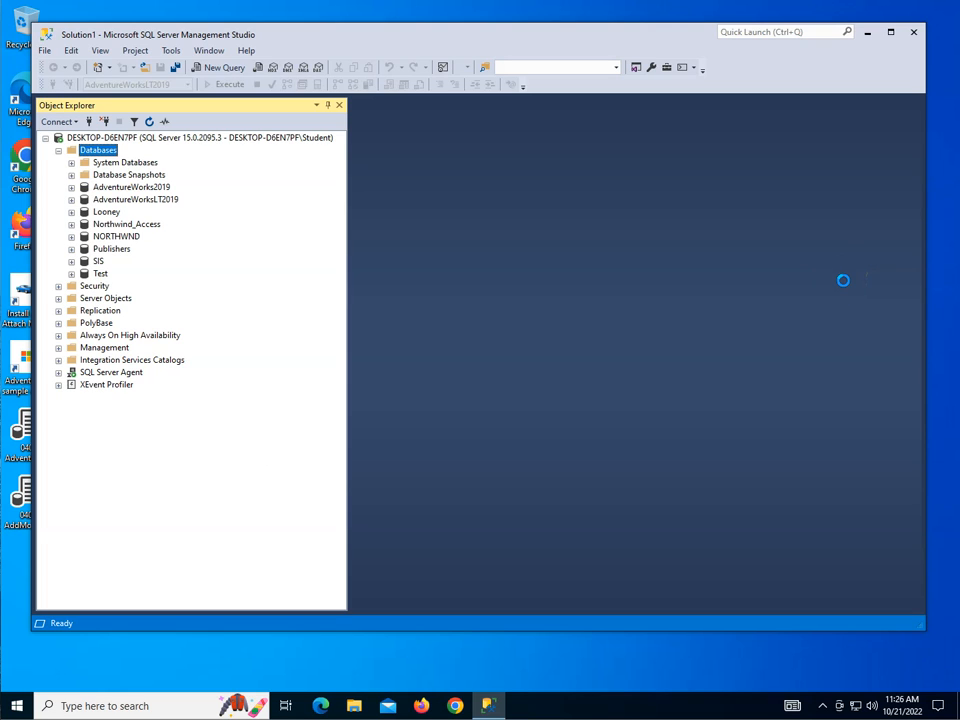
click(768, 280)
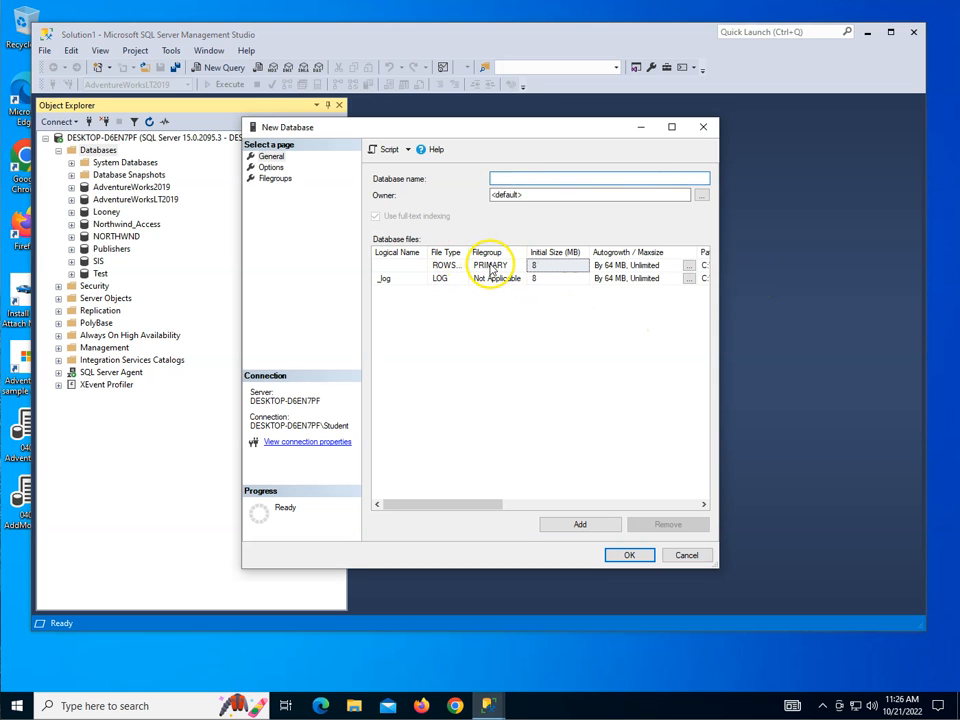
click(686, 556)
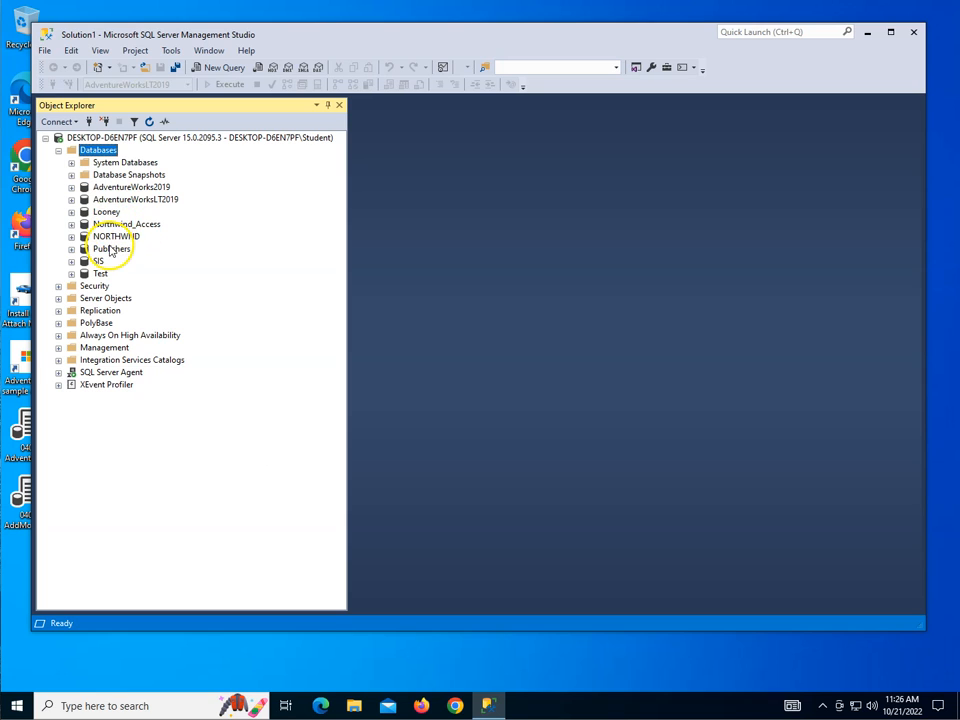
- Reopen the Publishers backup, switching the destination to URL and back to Disk (Publishers.bak)
click(108, 254)
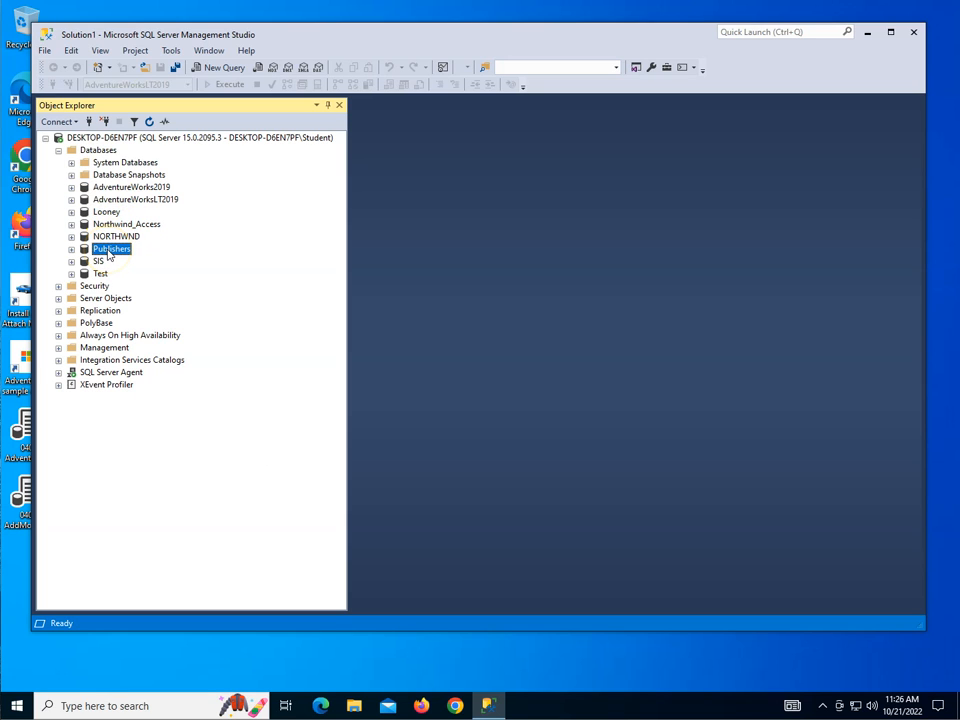
right_click(109, 254)
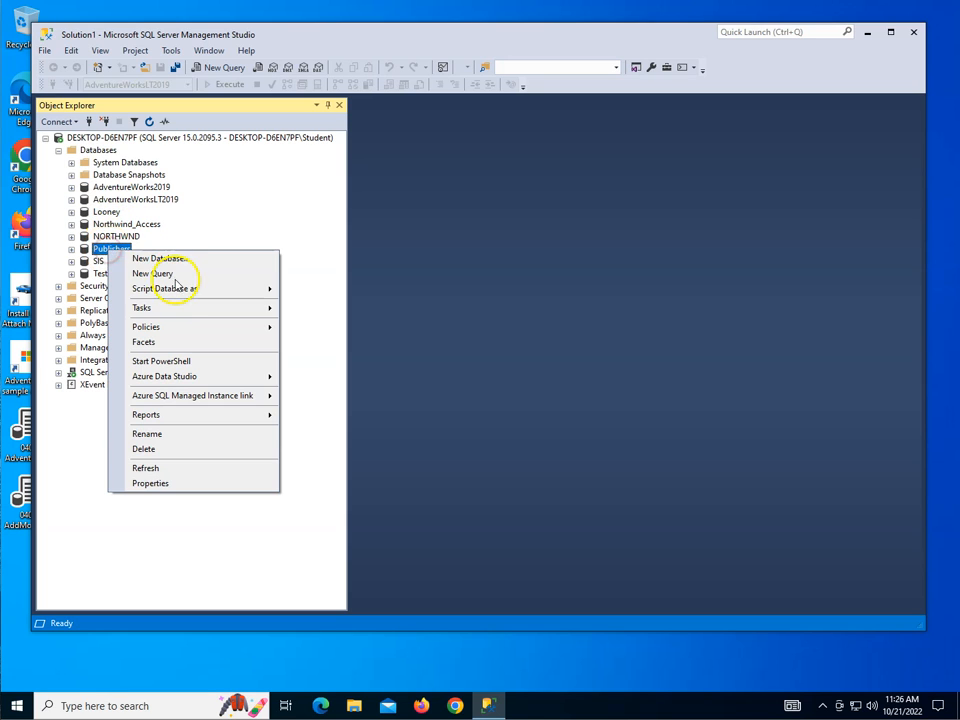
mouse_move(247, 318)
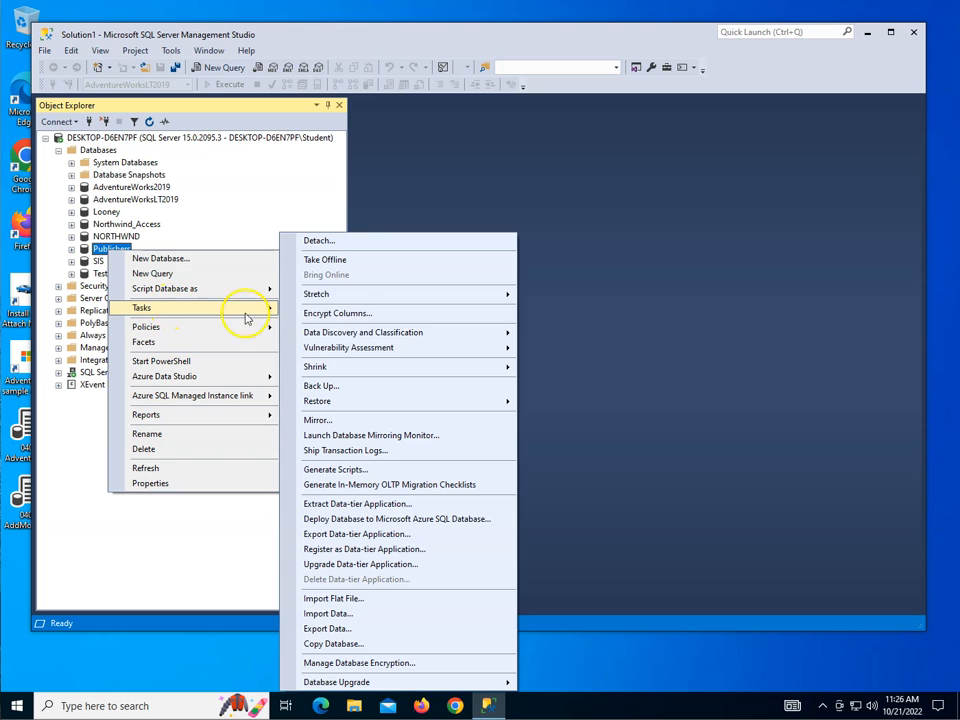
click(374, 386)
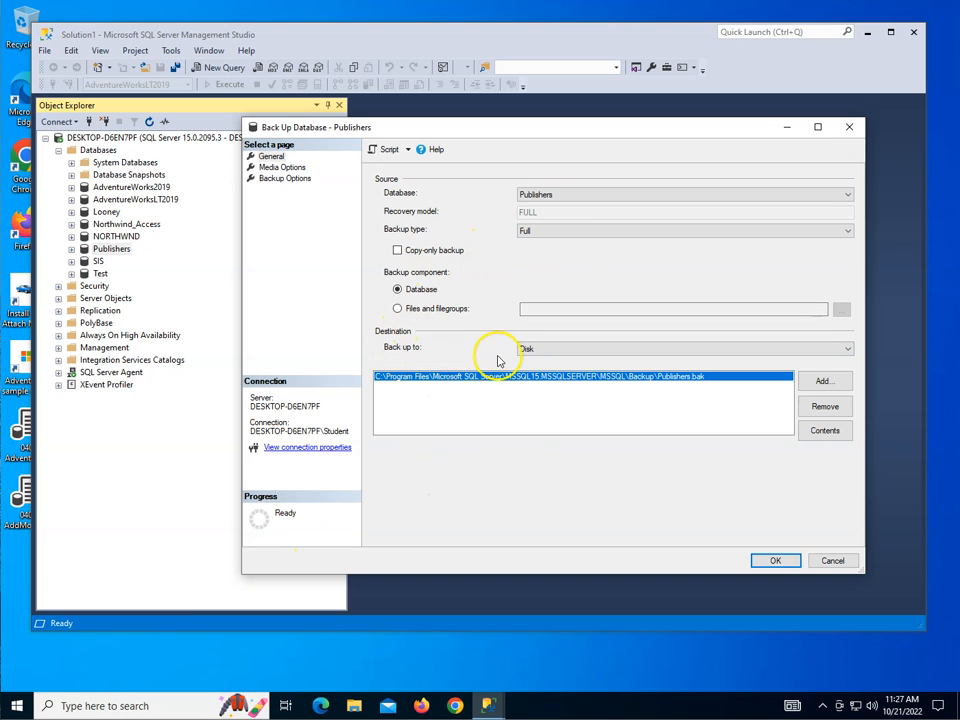
click(616, 352)
click(605, 370)
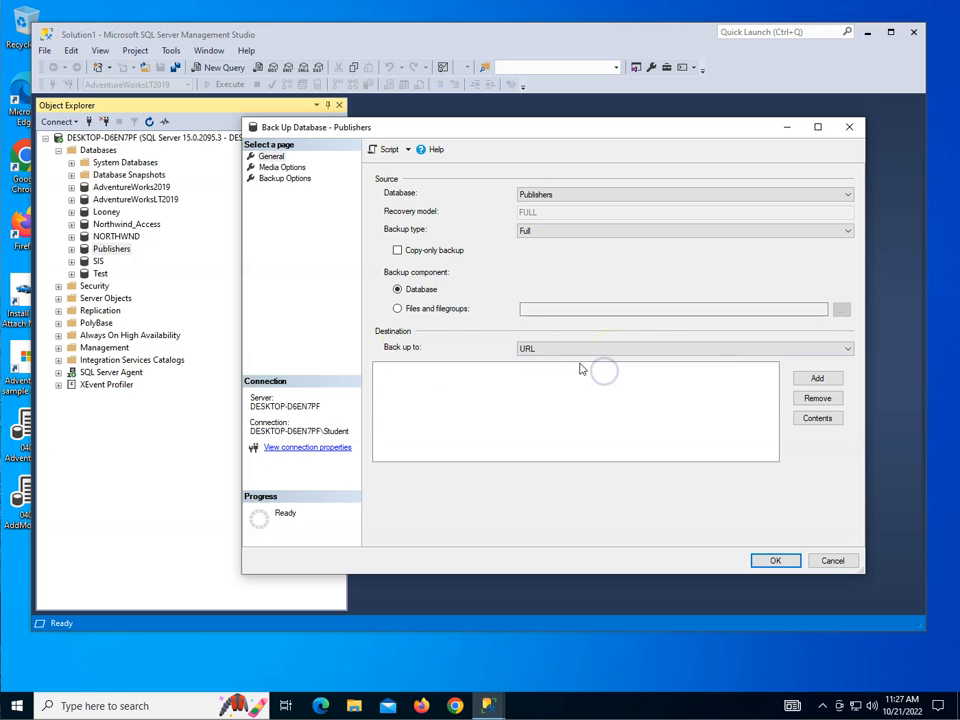
click(630, 352)
click(603, 361)
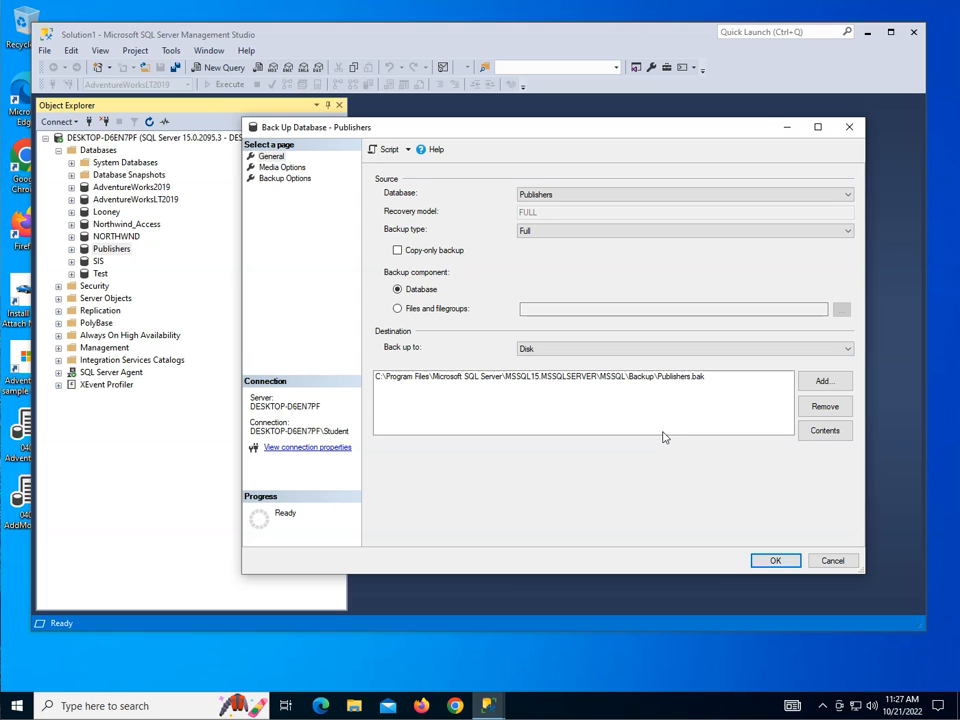
click(818, 404)
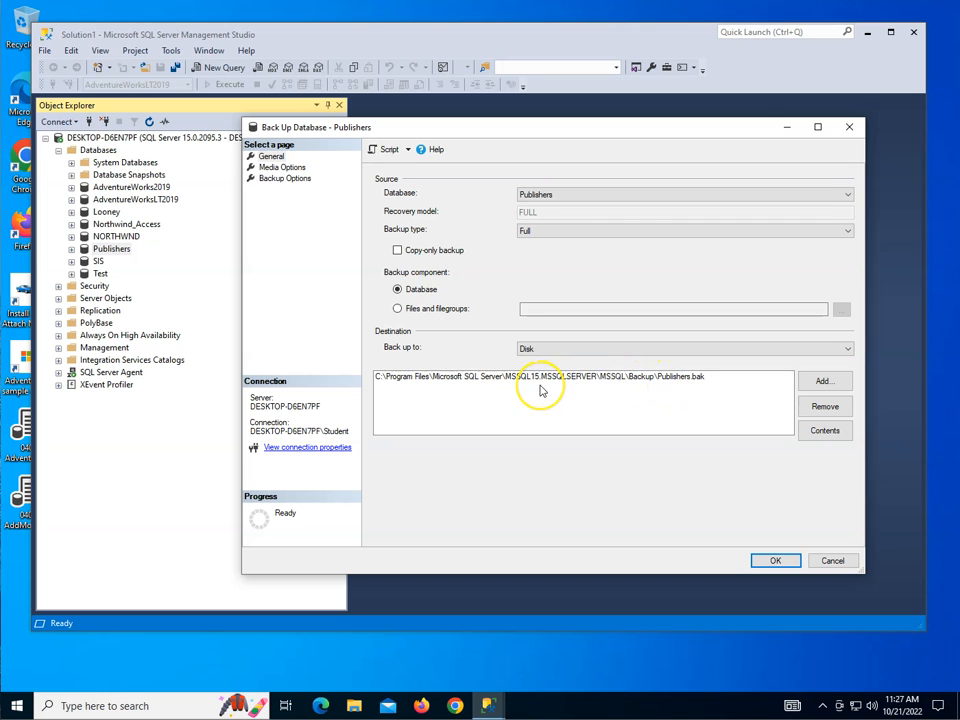
- Tick 'Verify backup when finished' on the Media Options page
click(284, 168)
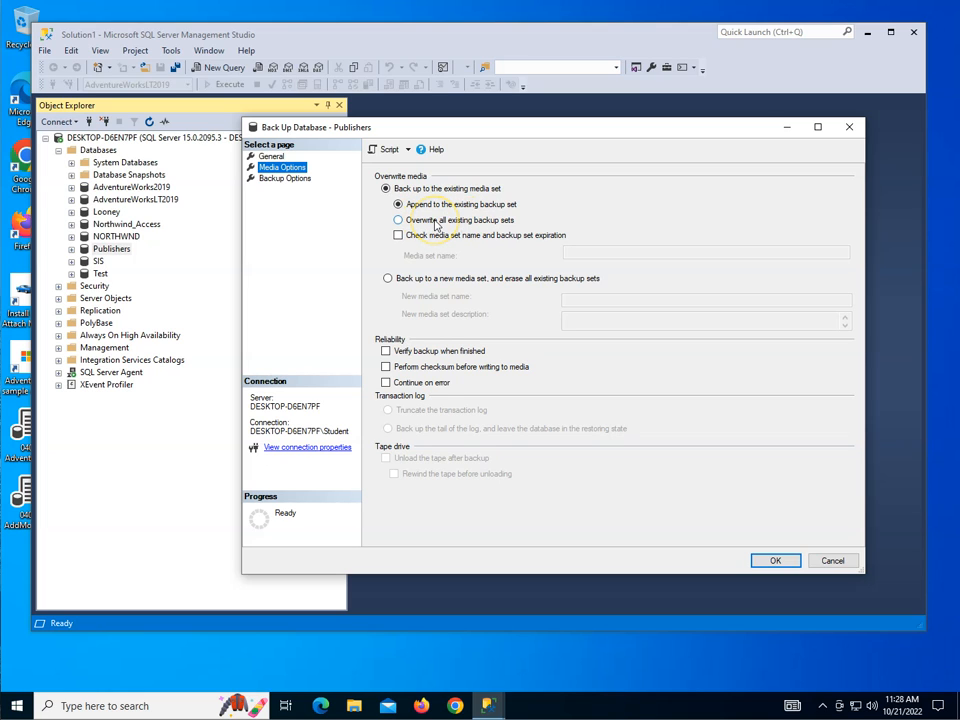
click(386, 351)
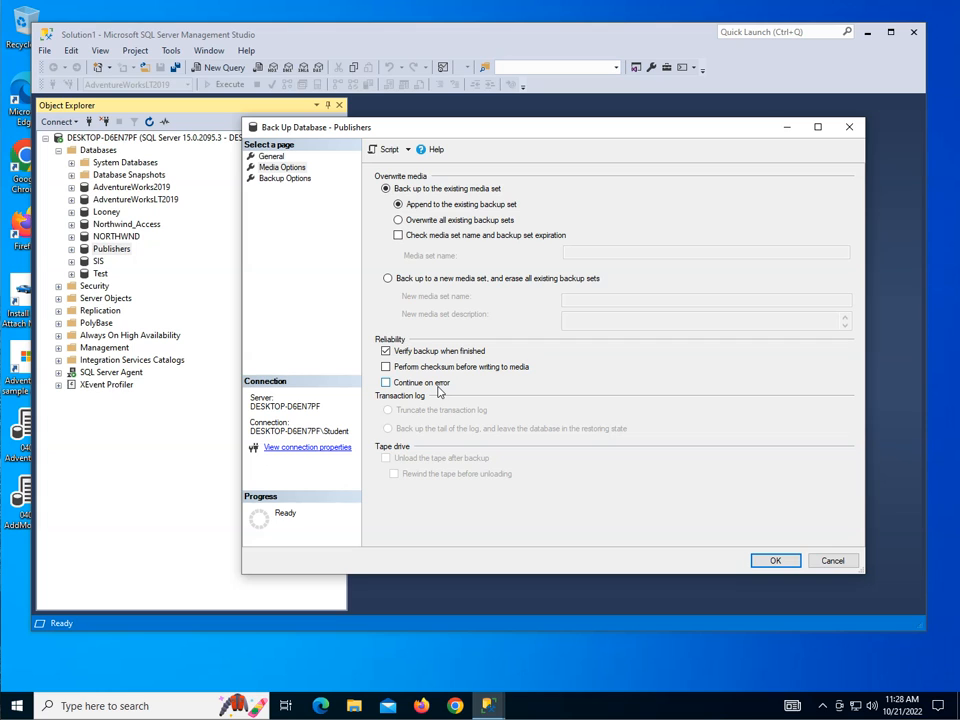
- On Backup Options, keep set name 'Publishers-Full Database Backup' and default server compression
click(287, 179)
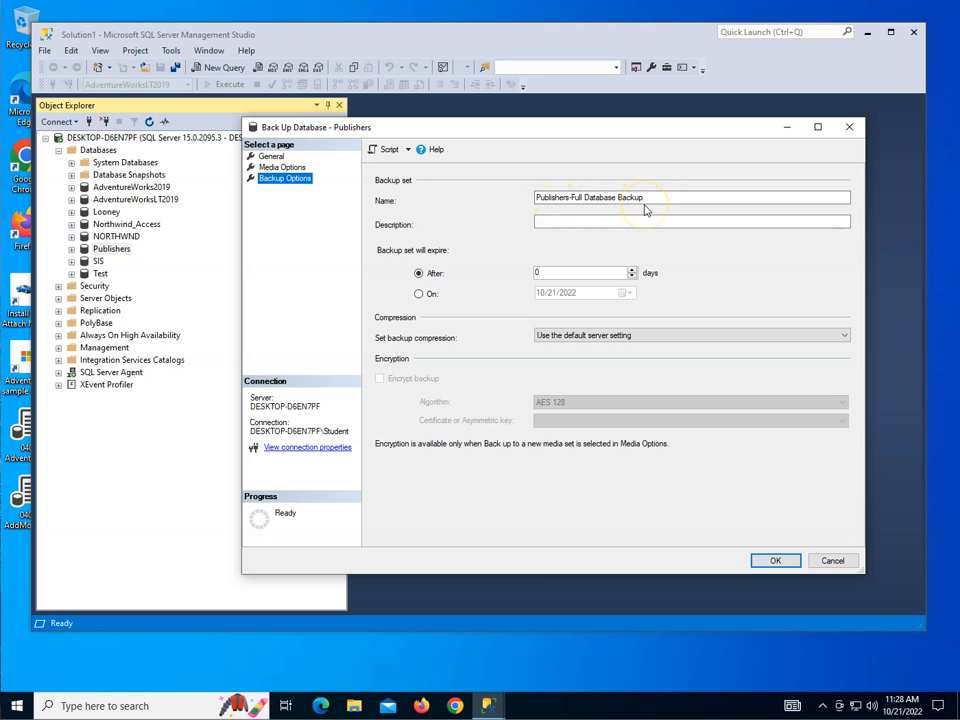
click(579, 221)
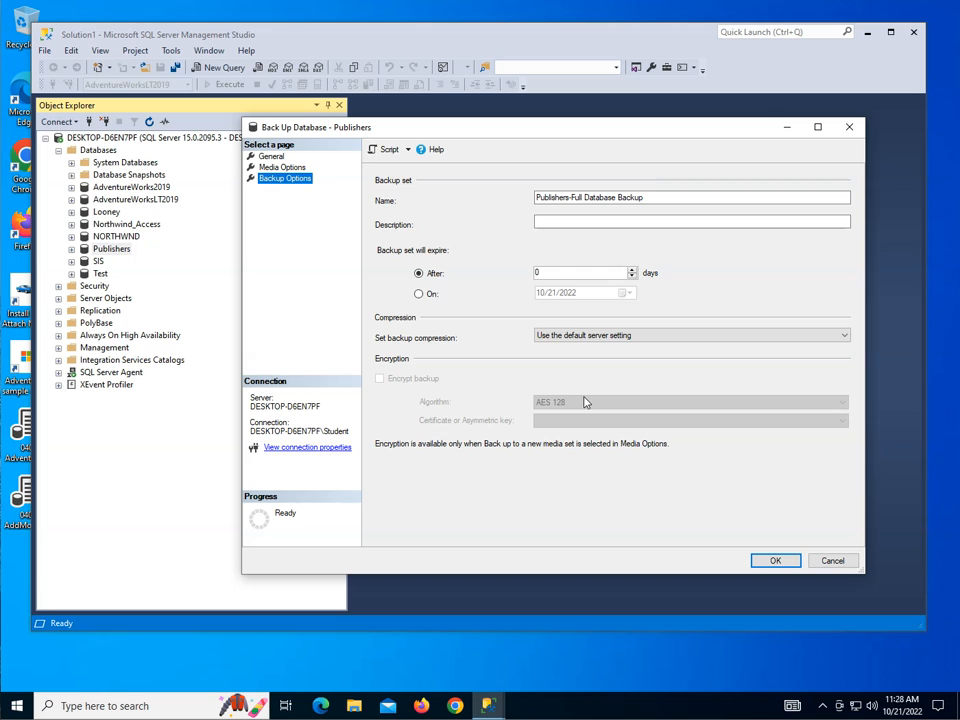
click(570, 340)
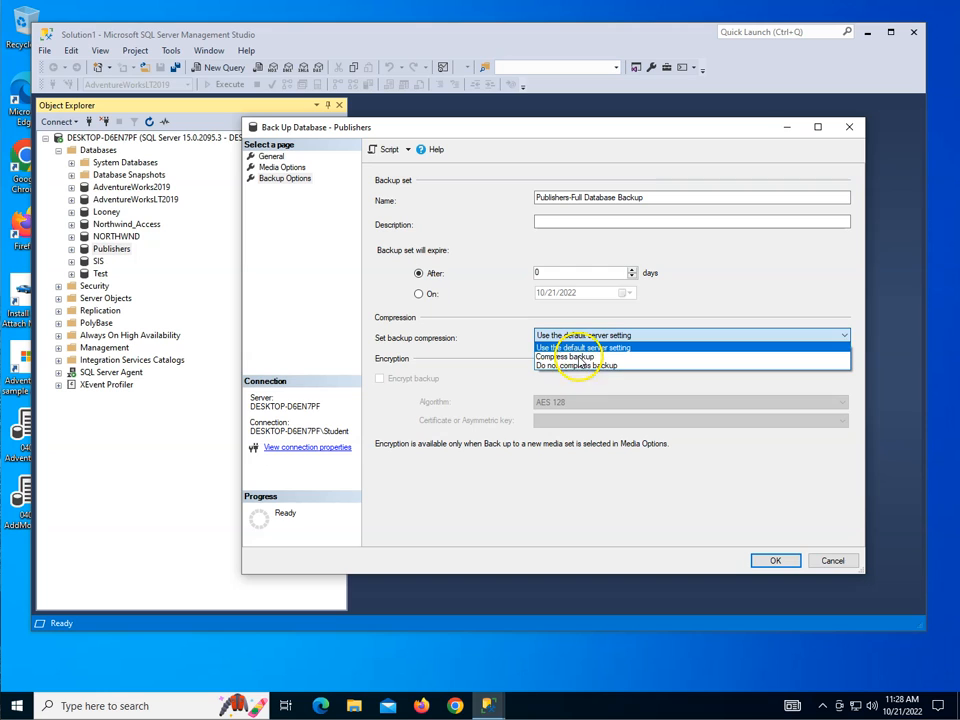
click(578, 346)
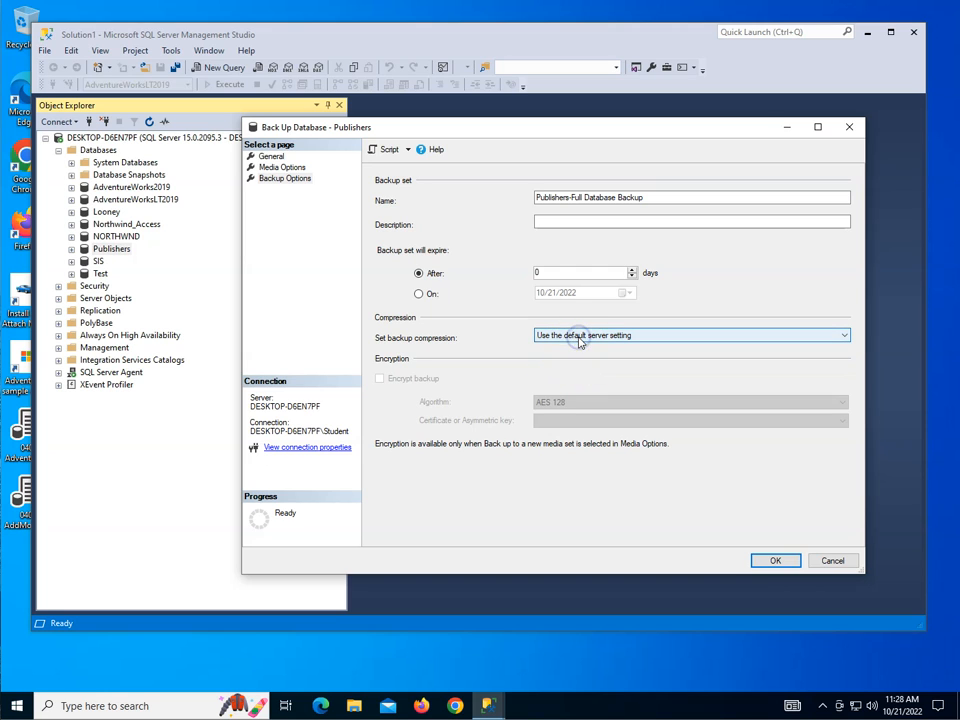
- Run the Full Publishers backup from the General page and dismiss the success message
click(264, 157)
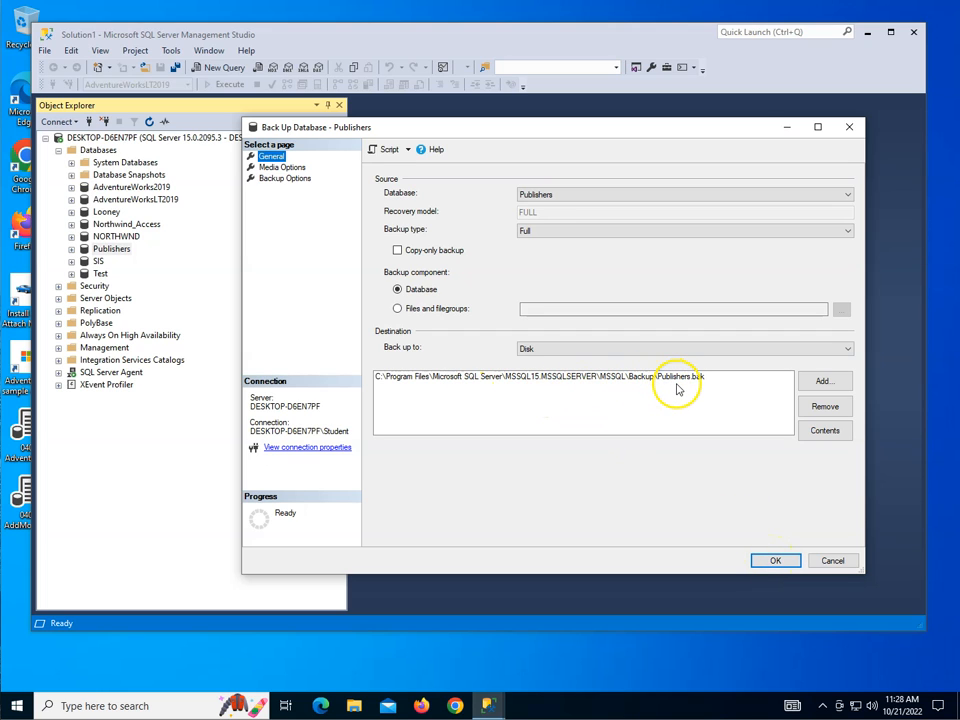
click(775, 561)
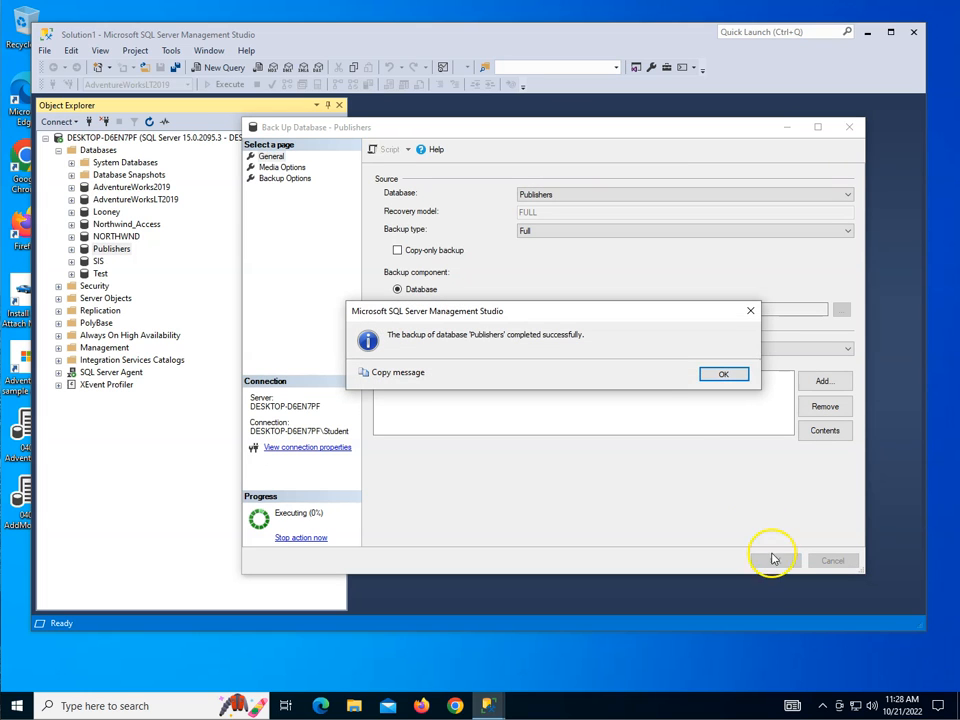
click(724, 375)
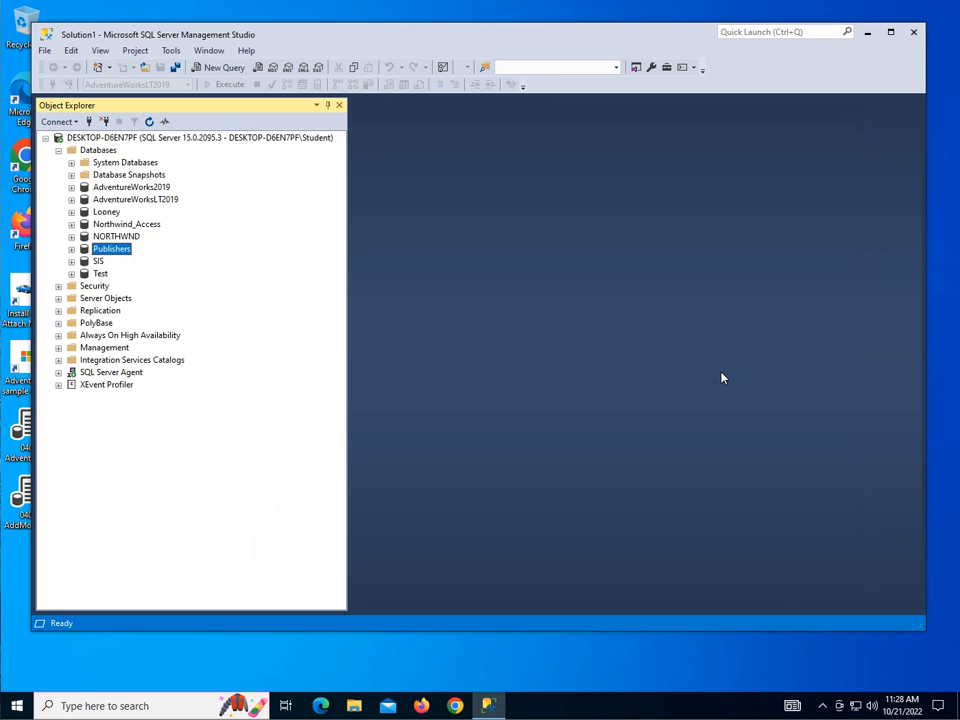
right_click(114, 256)
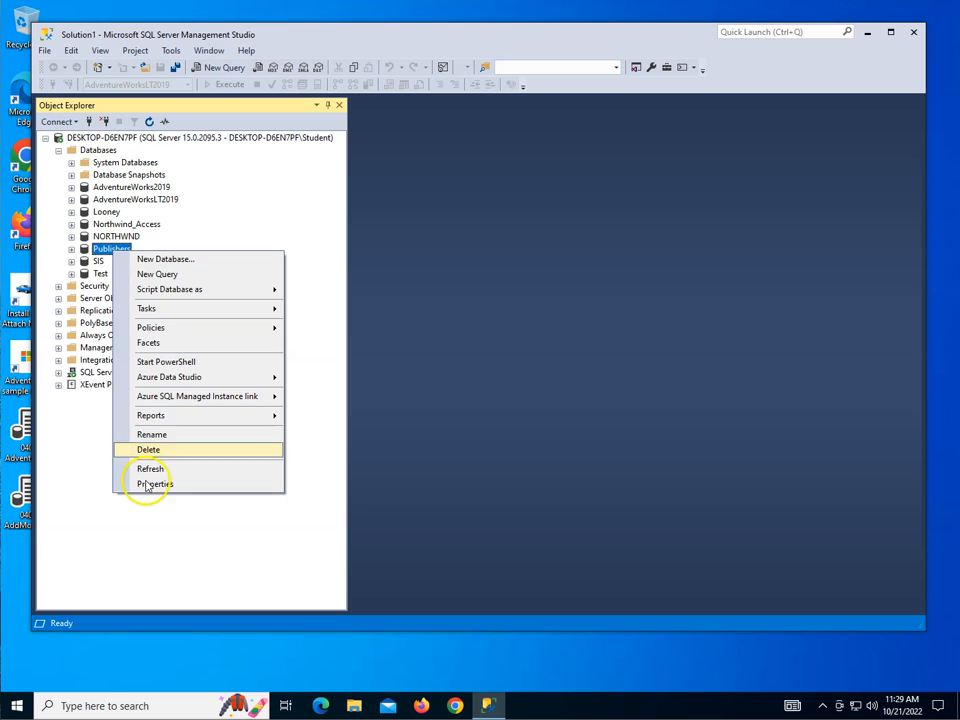
- Delete the Publishers database, confirming in the Delete Object dialog
click(149, 451)
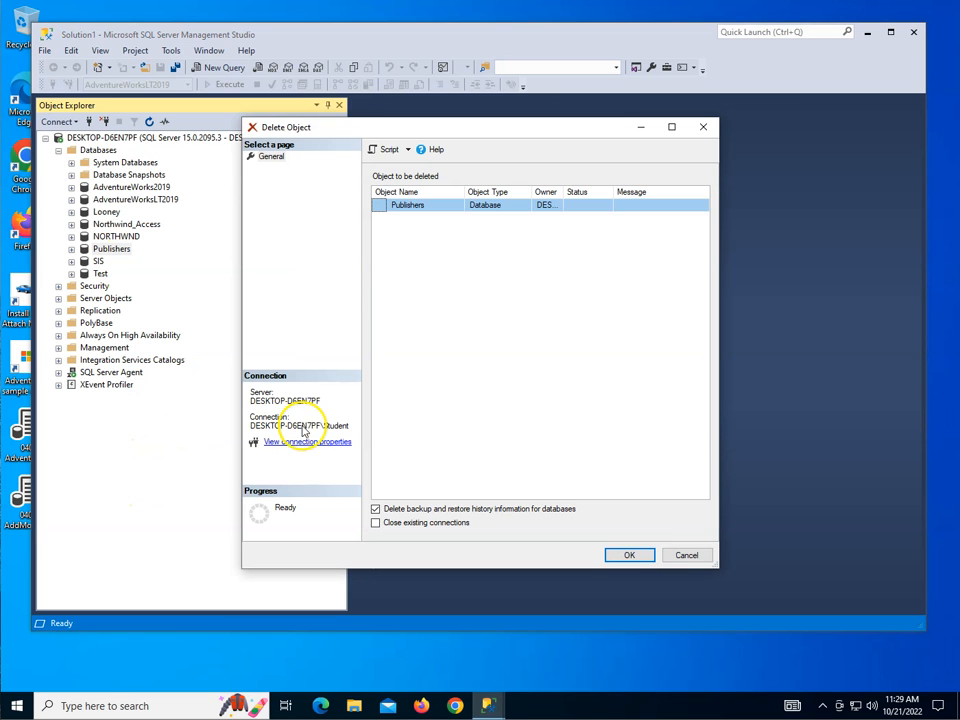
click(634, 558)
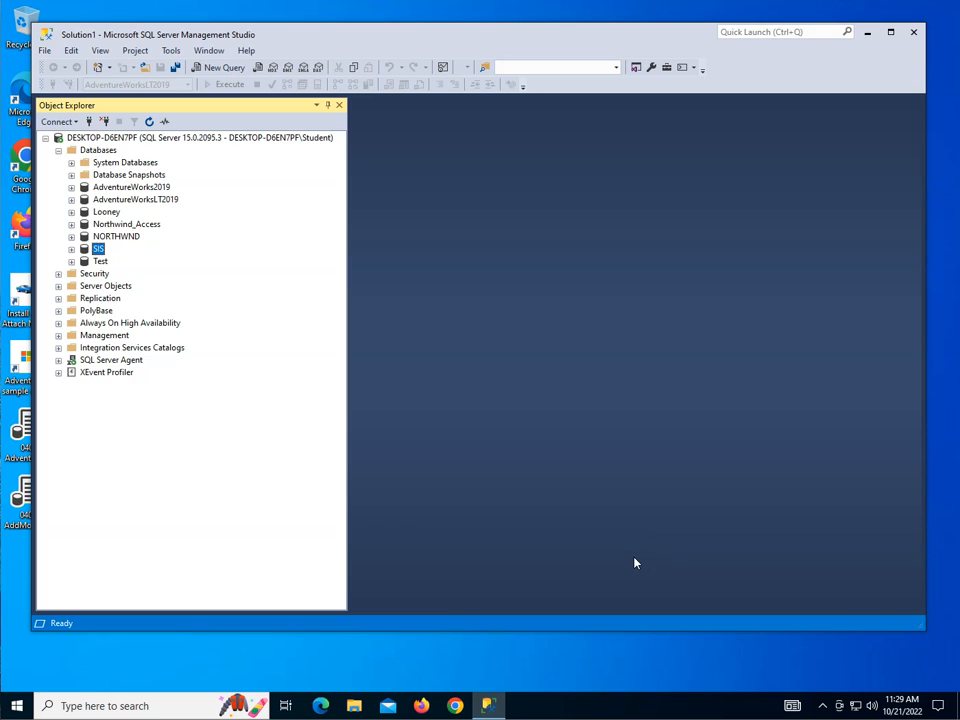
- Start a device restore and add Publishers.bak from the Backup folder as its source
right_click(99, 154)
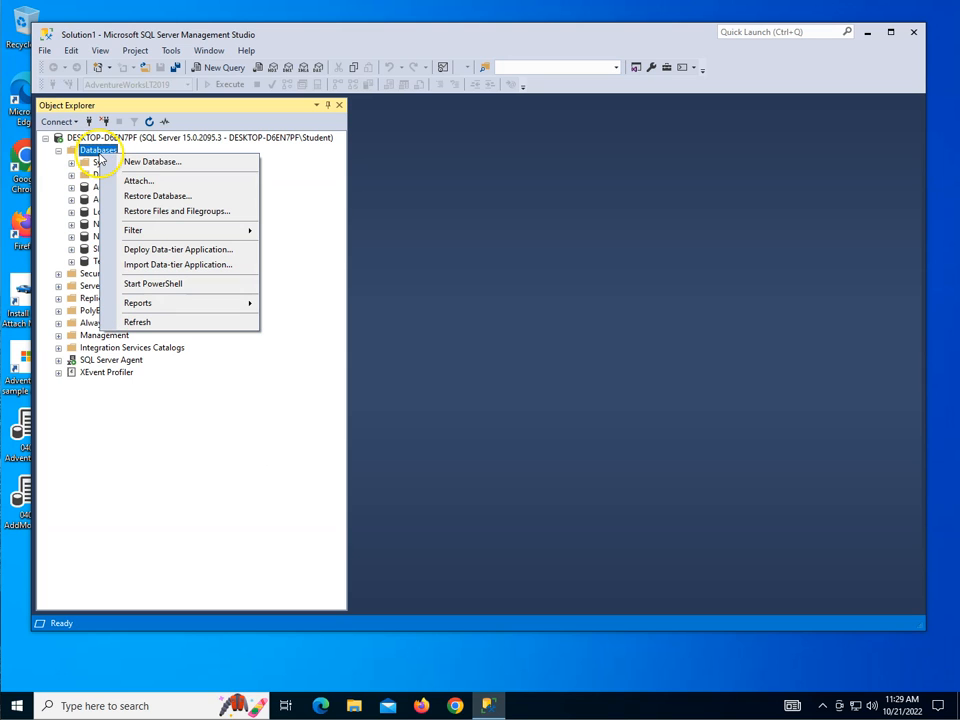
click(157, 197)
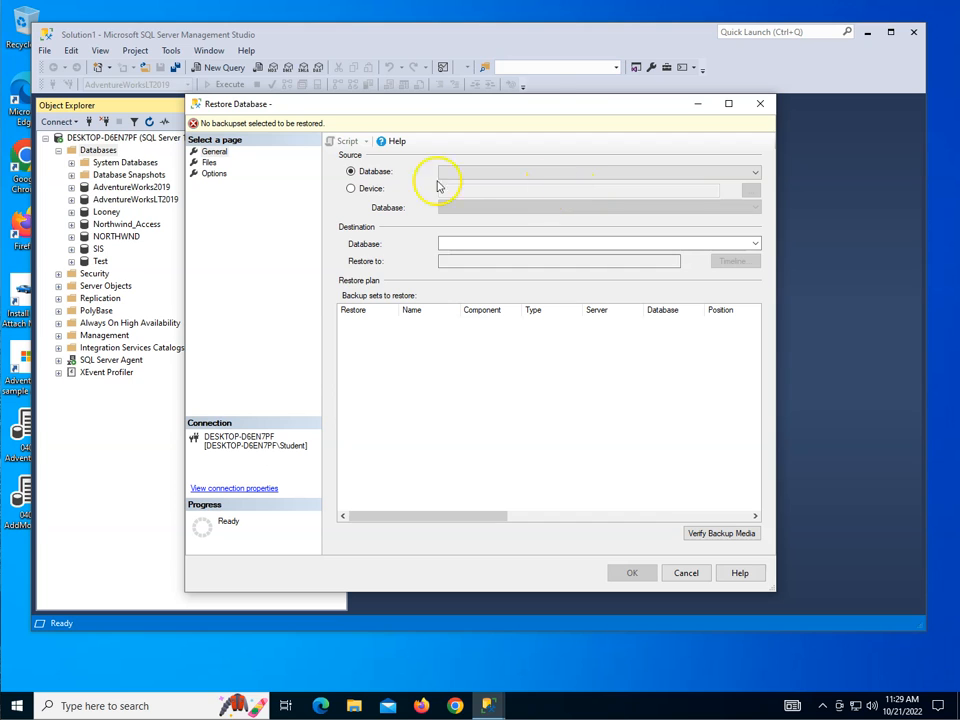
click(369, 190)
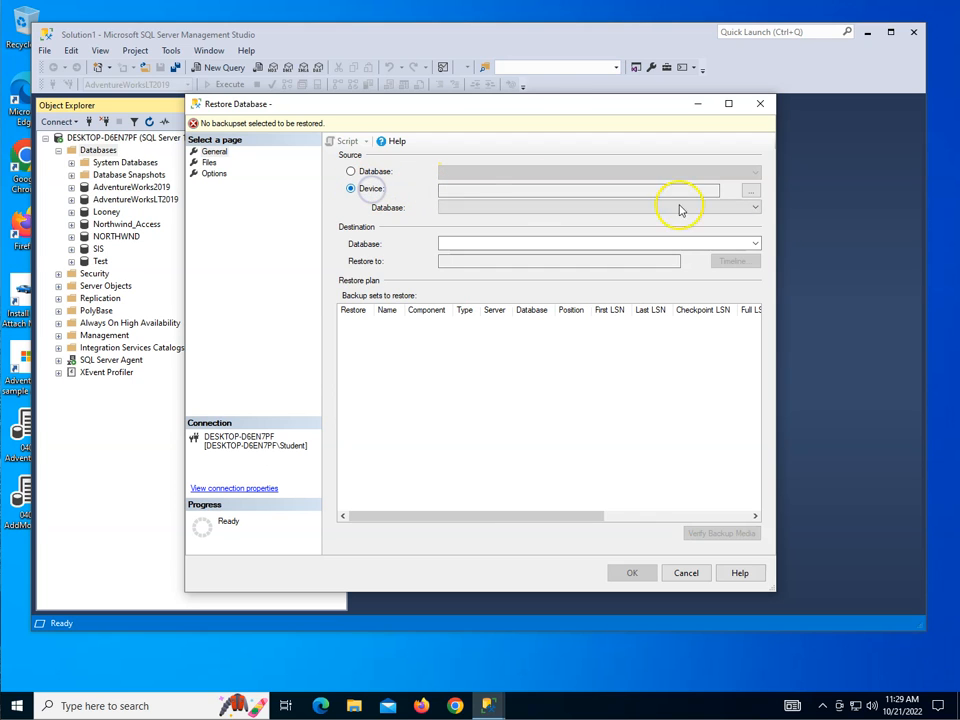
click(750, 192)
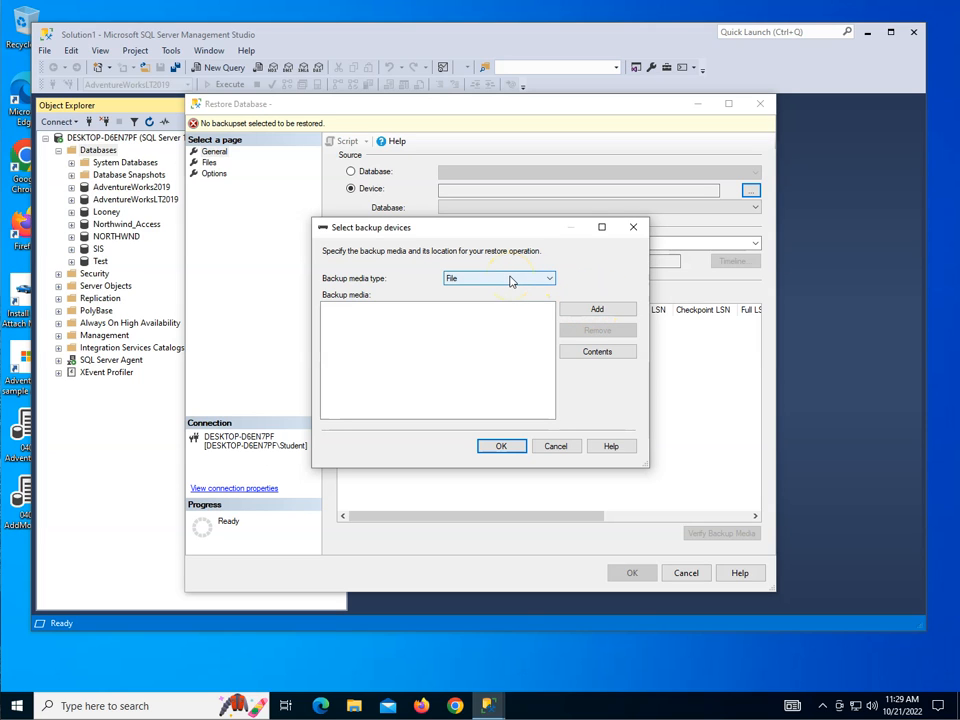
click(597, 310)
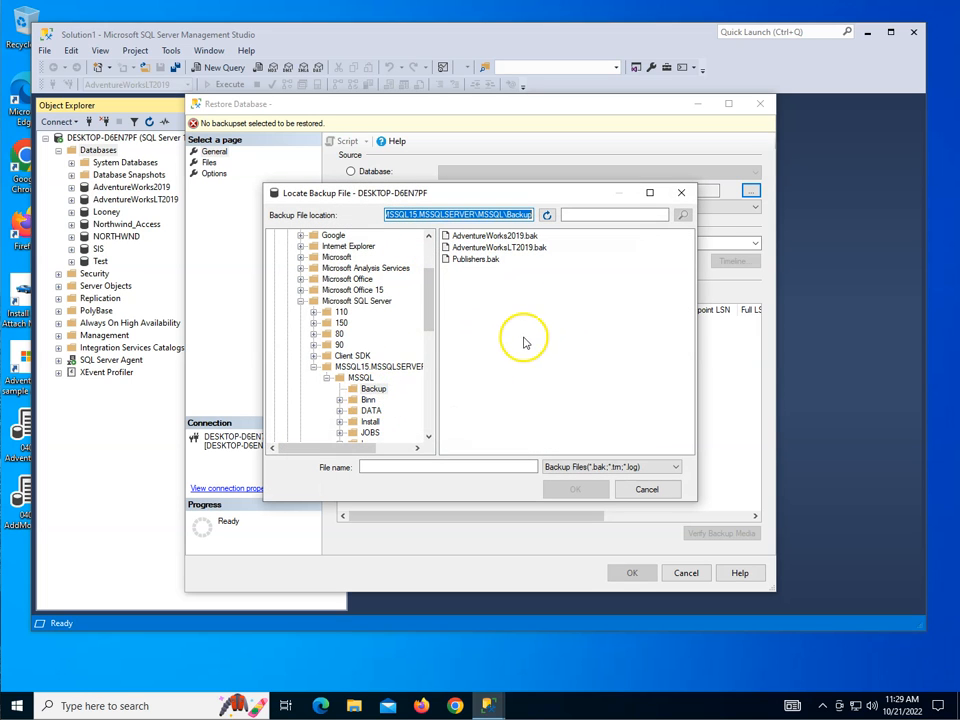
click(466, 261)
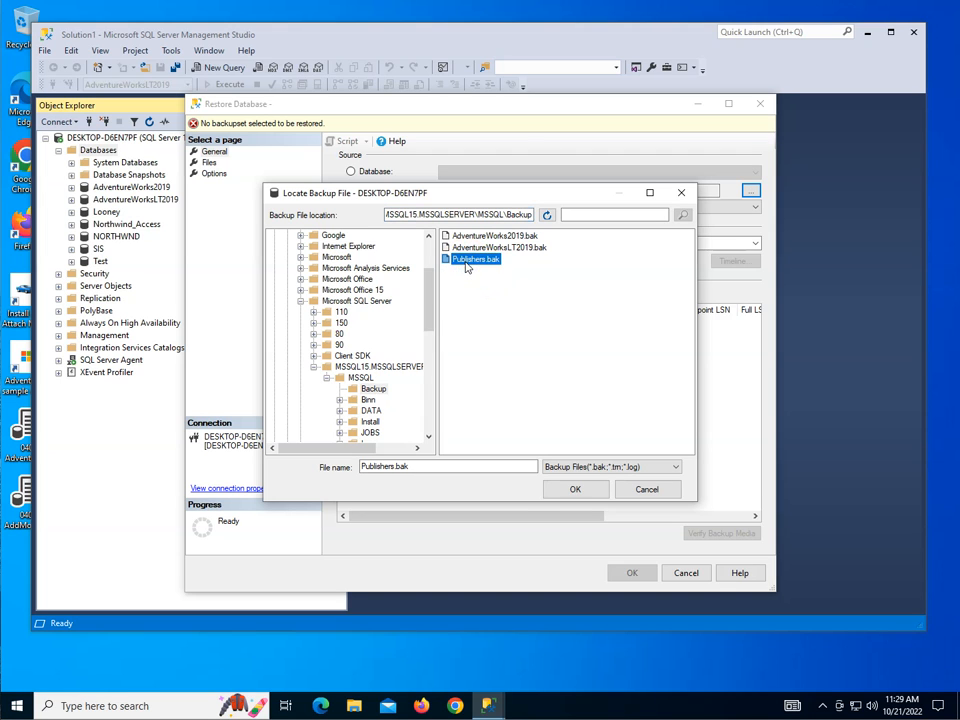
click(578, 489)
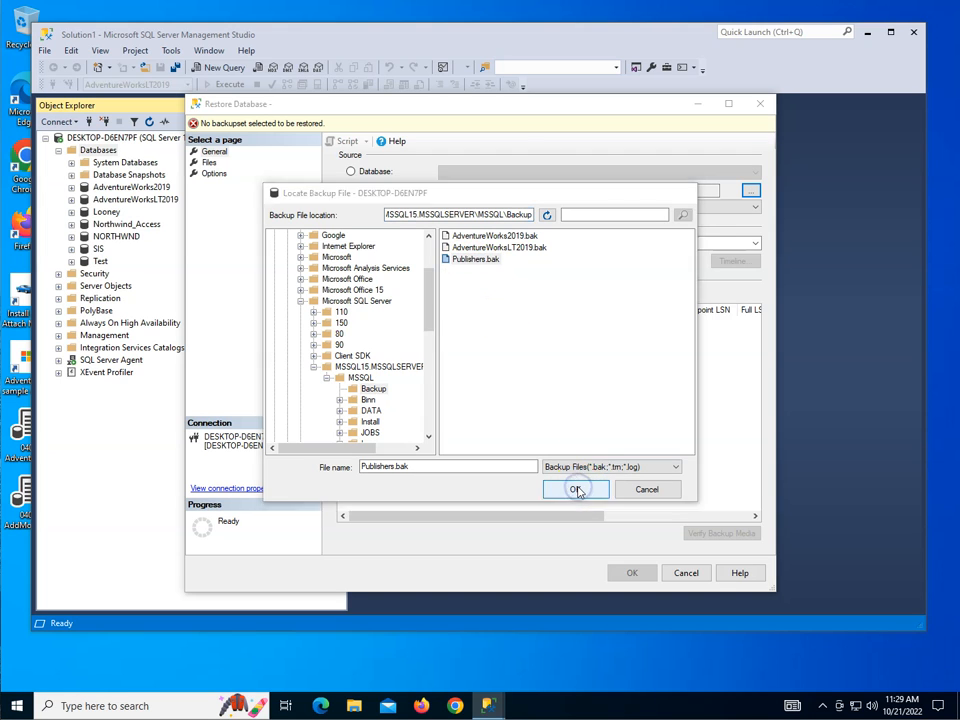
- Load the Publishers.bak backup set, run the restore, and dismiss the success message
click(500, 447)
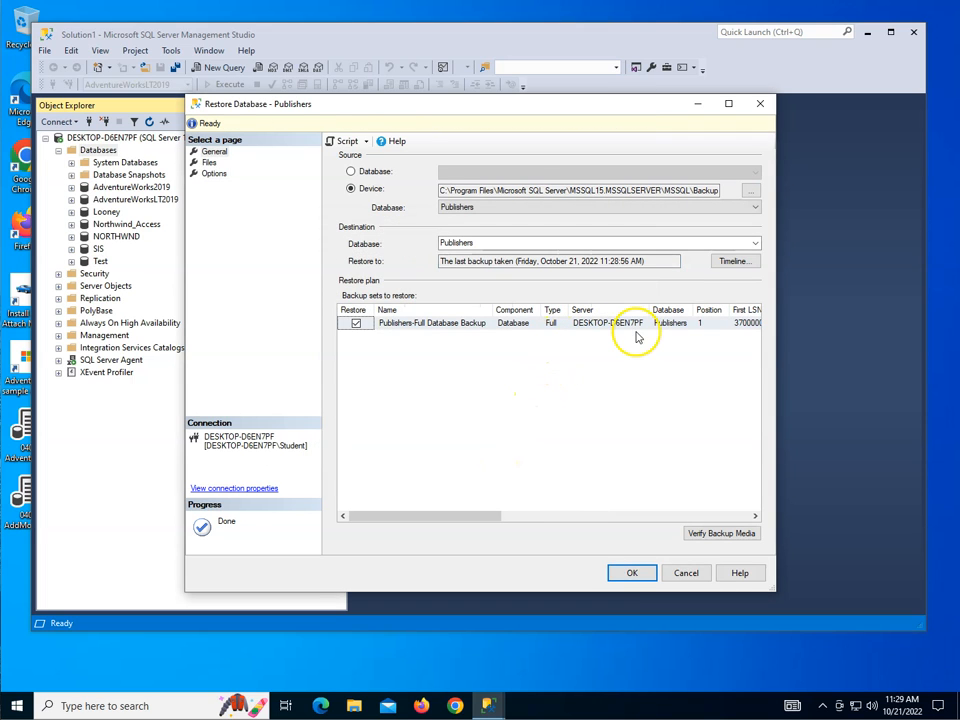
click(581, 516)
drag(581, 516, 658, 516)
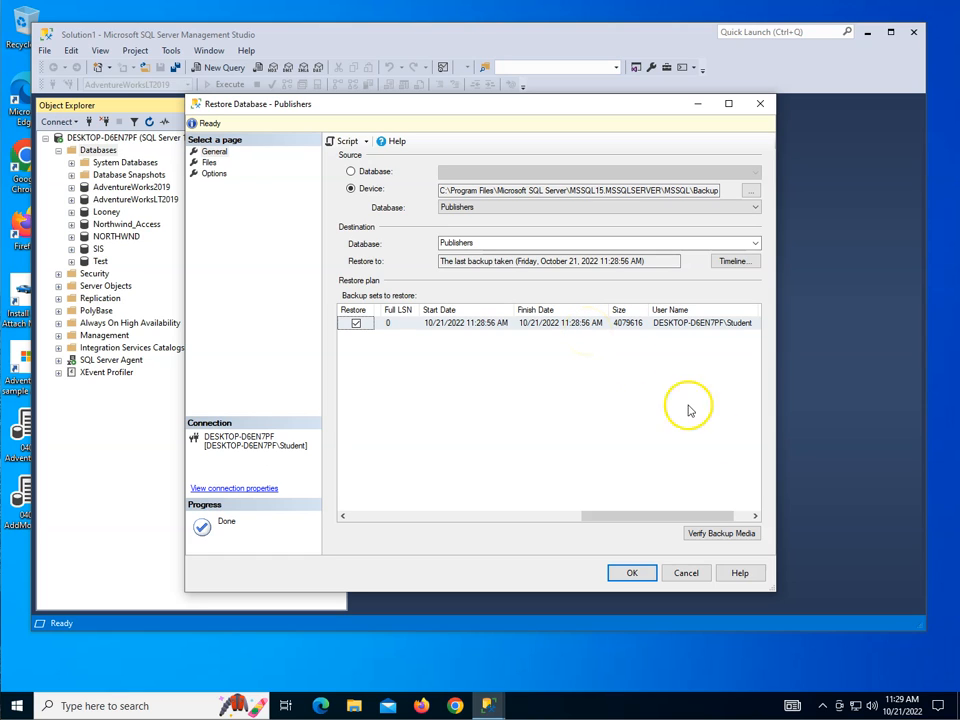
click(632, 573)
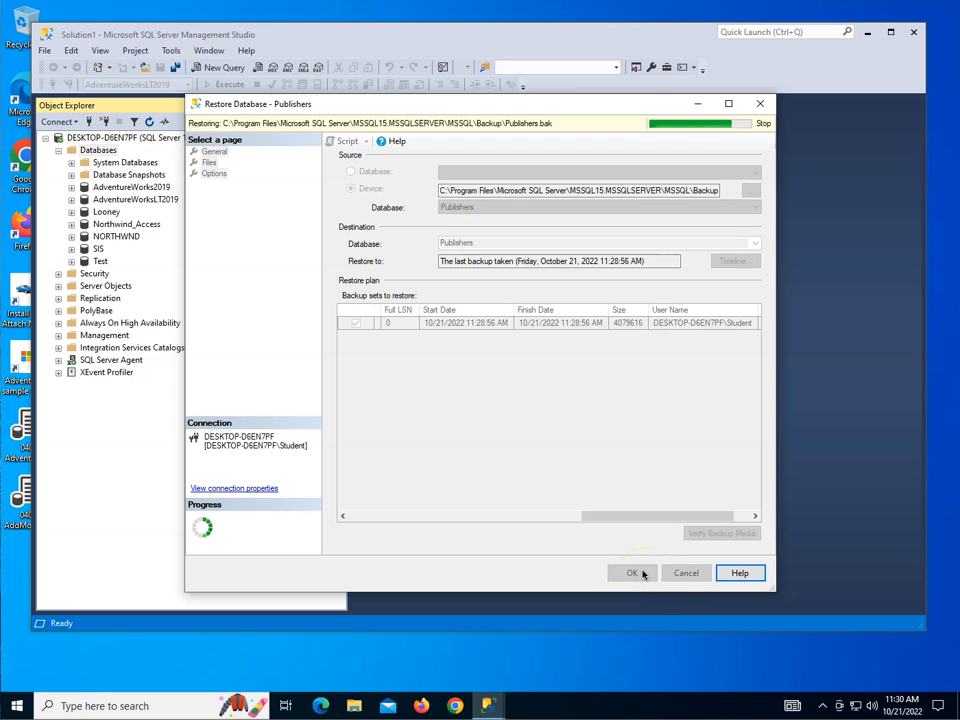
click(560, 408)
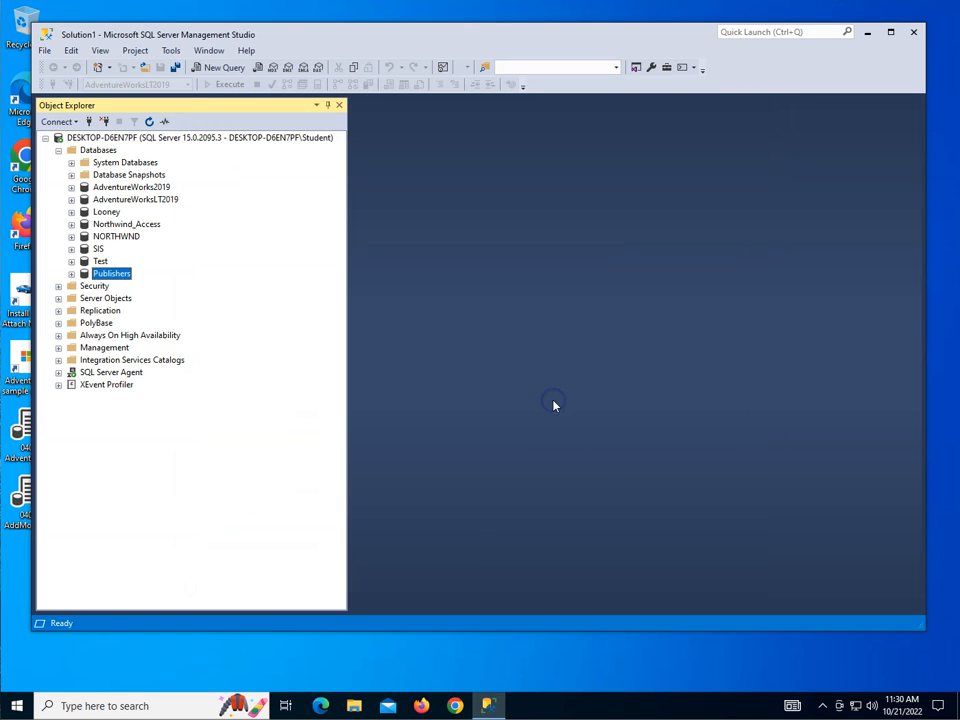
- Expand the restored Publishers database to confirm its tables are back
click(71, 273)
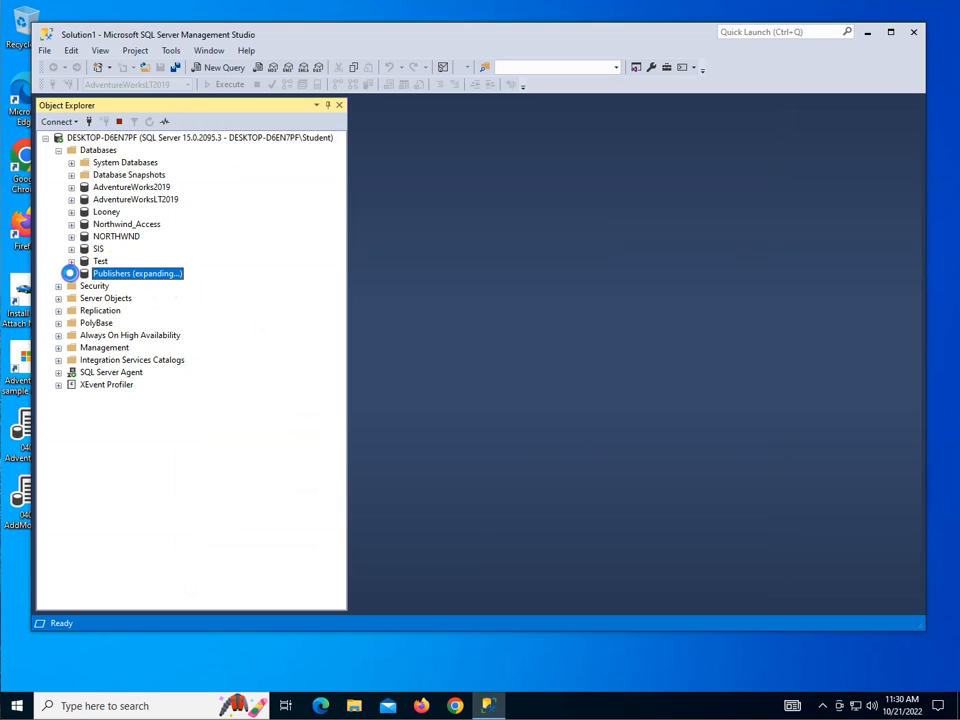
click(84, 298)
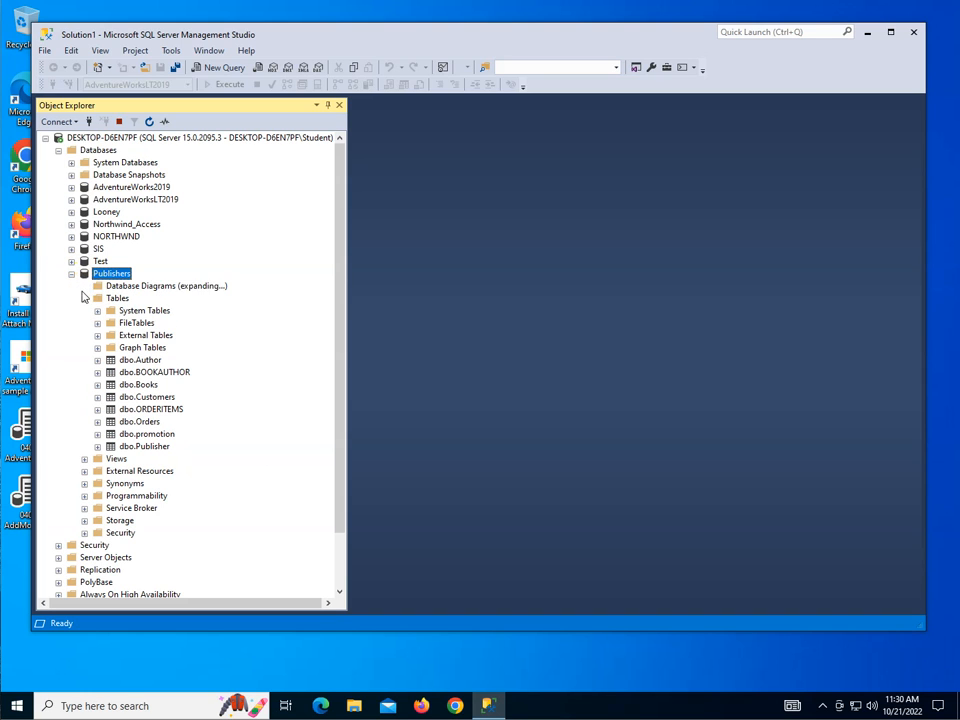
click(71, 273)
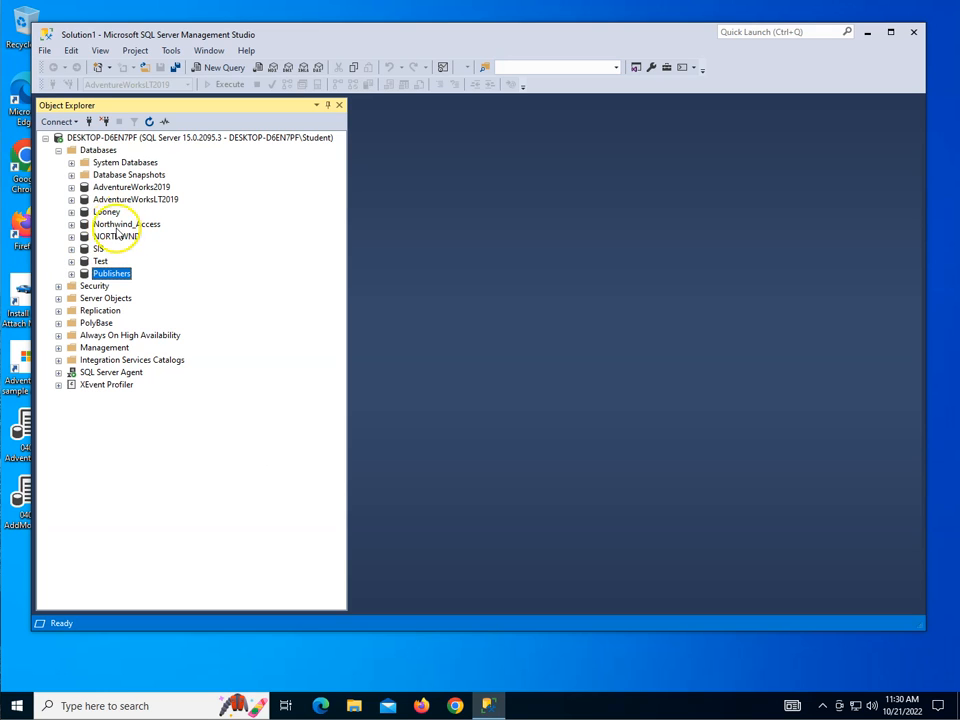
- Script the Publishers backup as BACKUP DATABASE into a new query window, then cancel the dialog
right_click(112, 280)
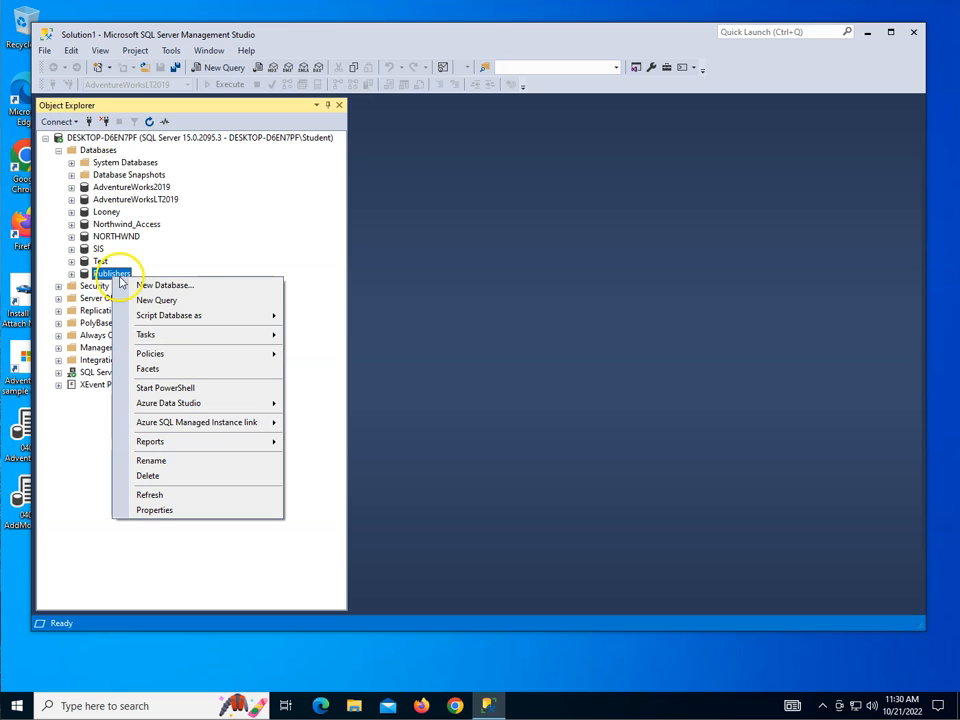
mouse_move(219, 343)
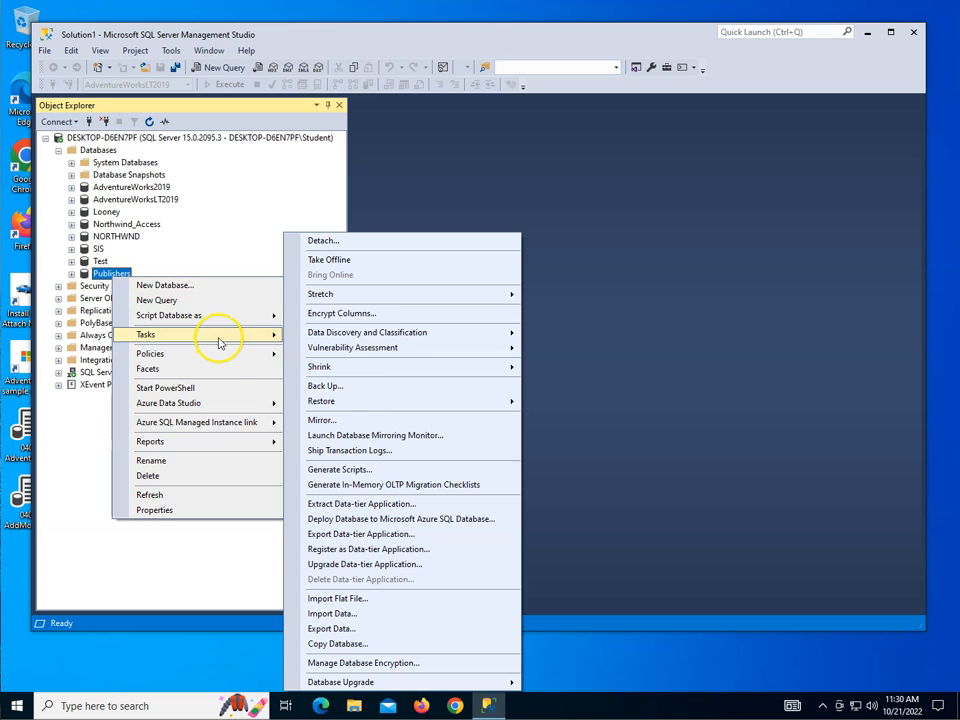
click(396, 389)
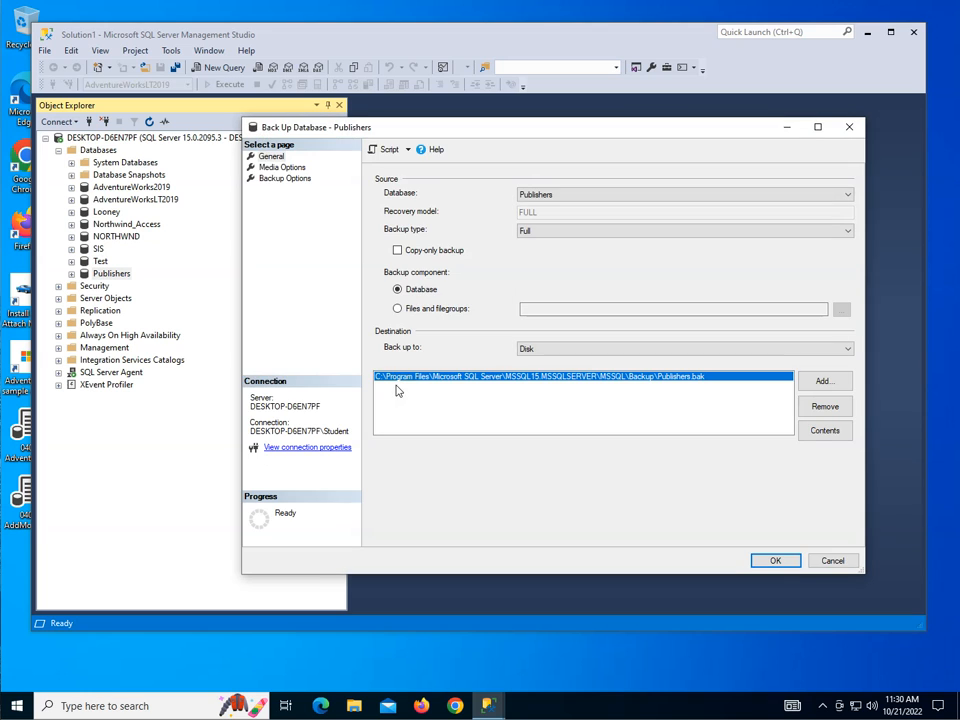
click(408, 150)
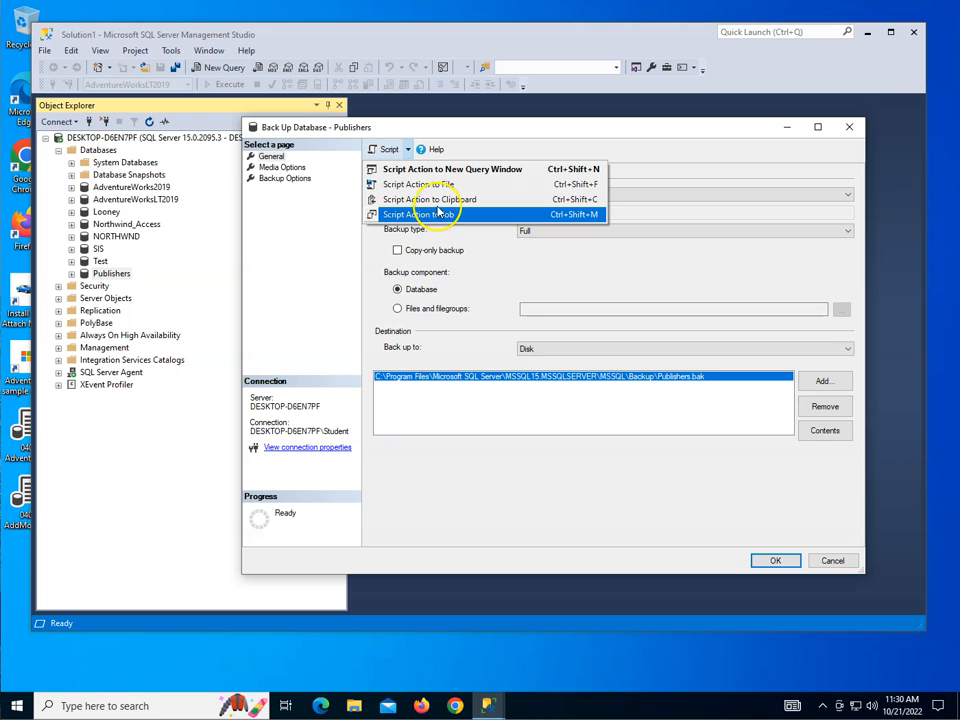
click(453, 169)
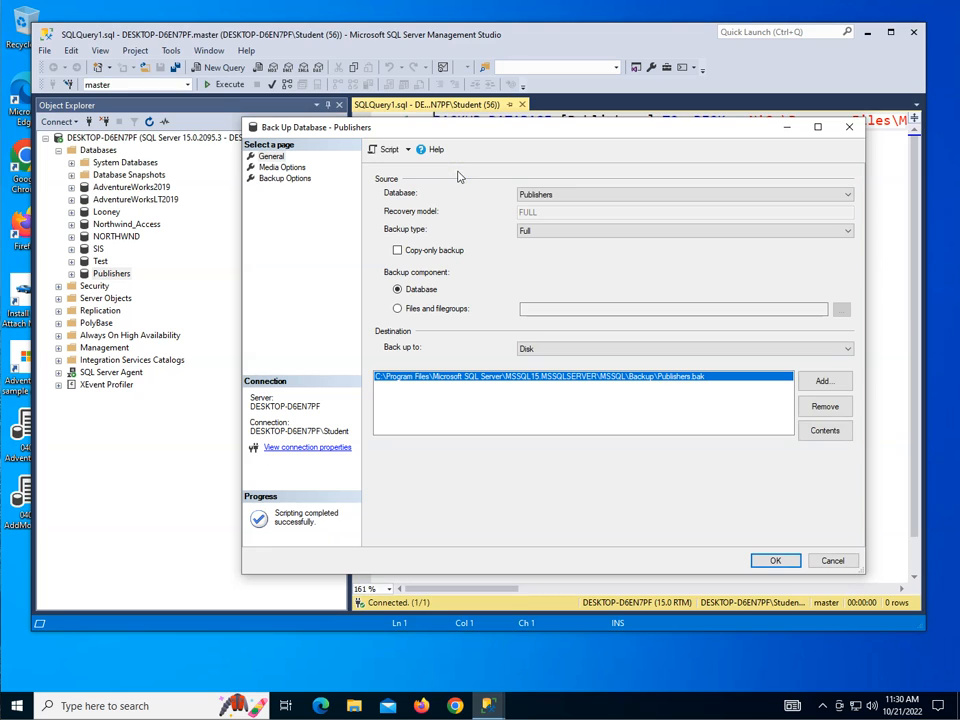
click(833, 561)
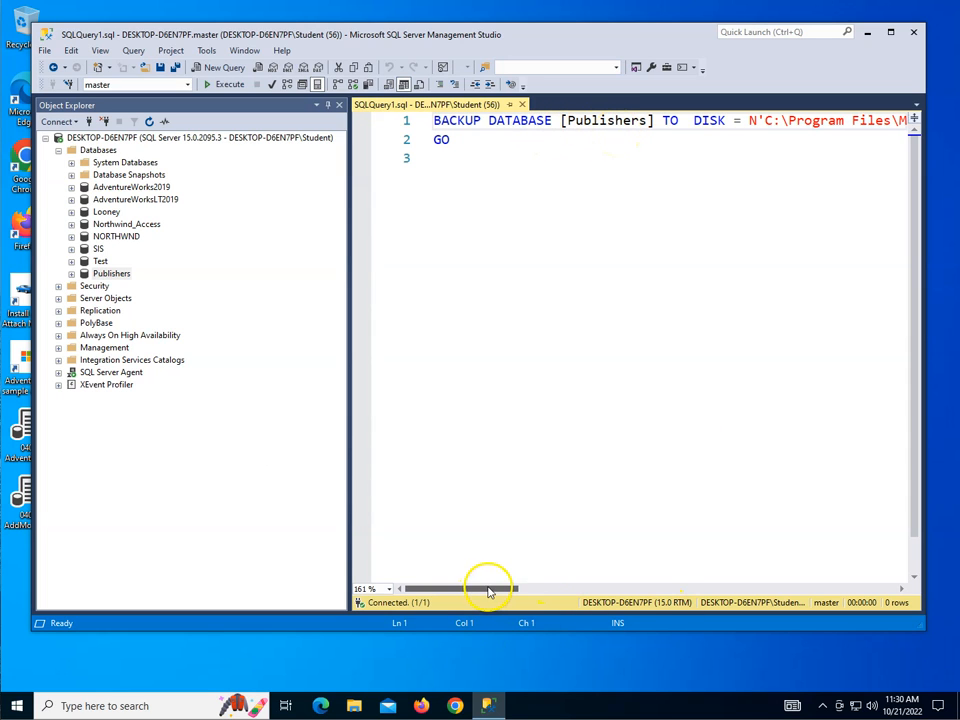
drag(529, 589, 455, 546)
drag(392, 537, 393, 538)
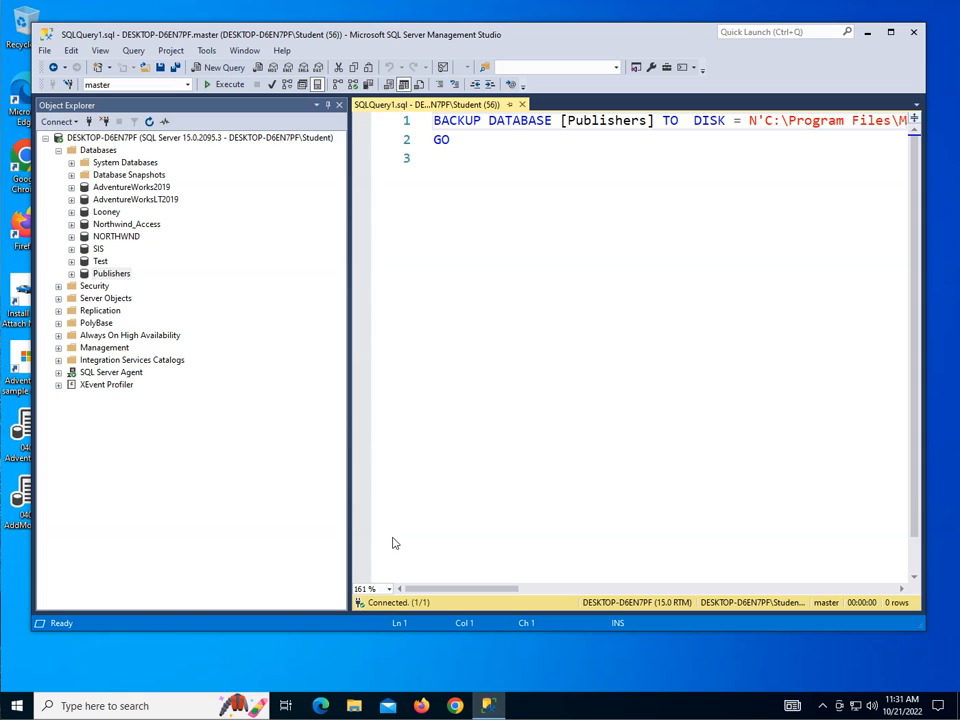
click(116, 373)
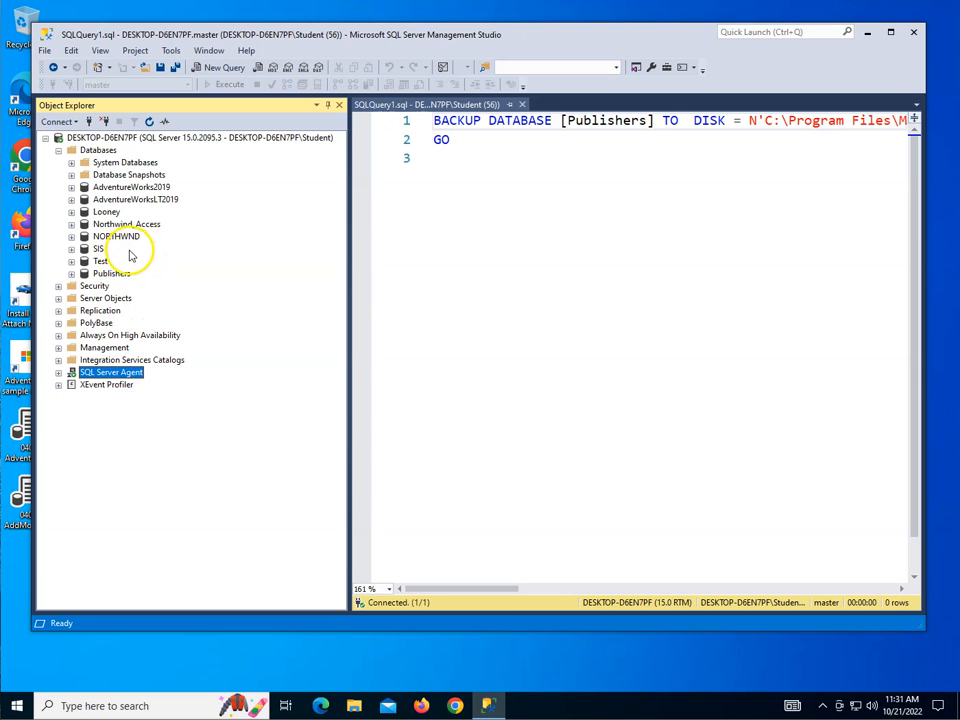
- Script the dbo.Author table as CREATE To a new query editor window
double_click(112, 274)
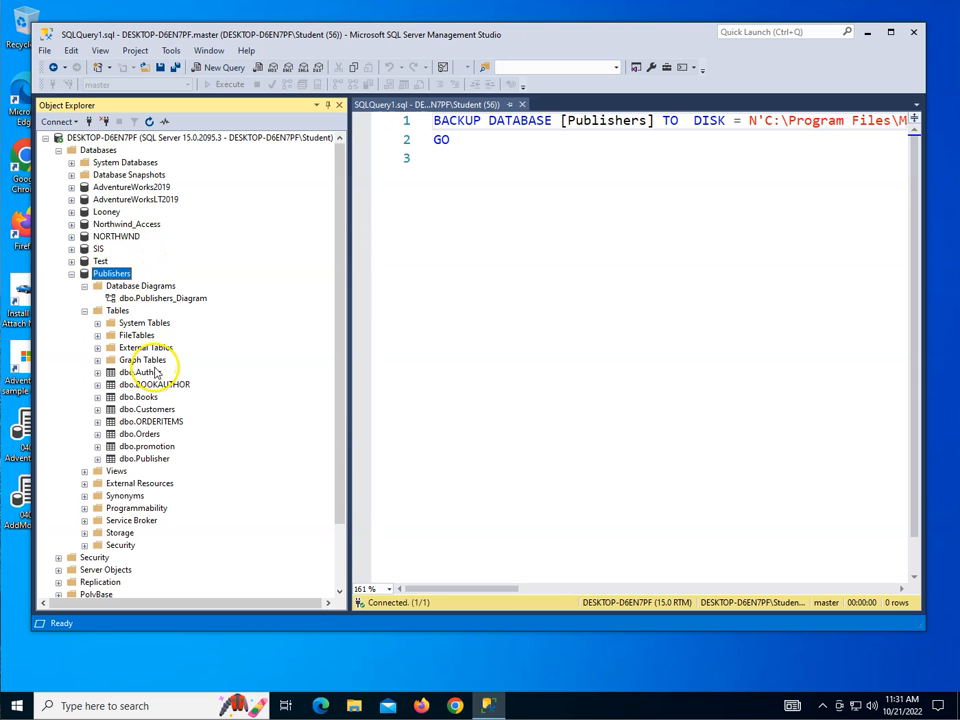
double_click(148, 372)
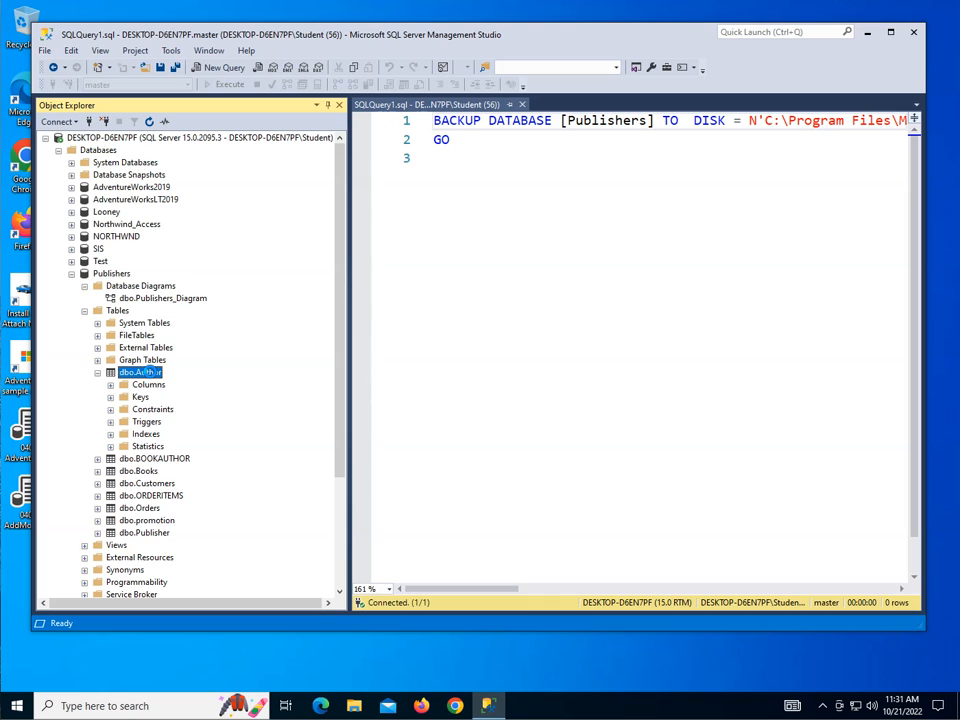
right_click(149, 372)
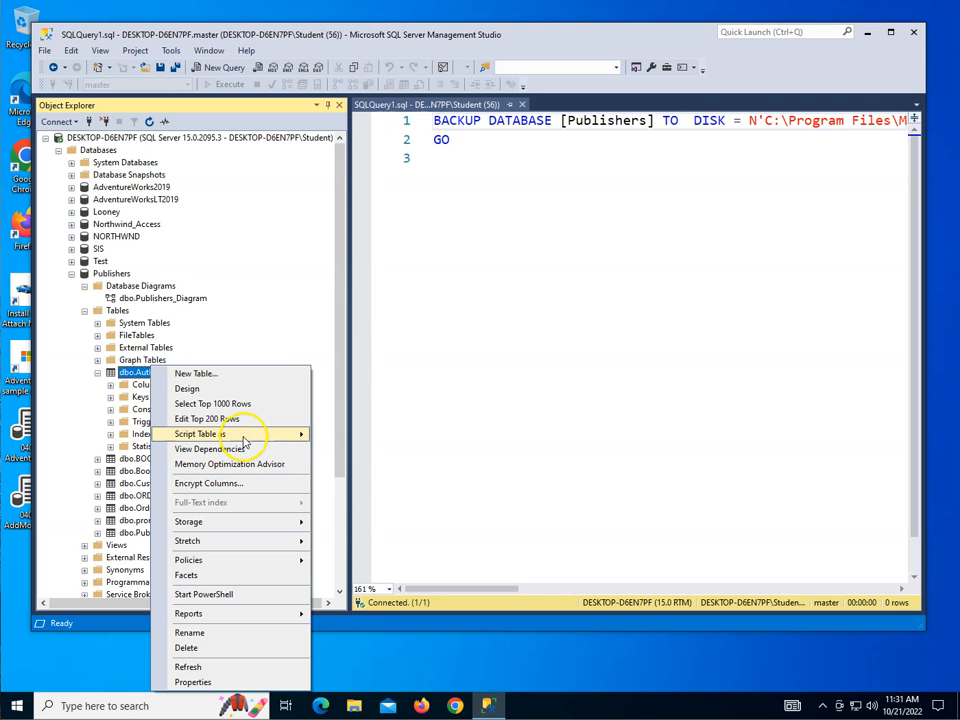
mouse_move(242, 436)
mouse_move(360, 440)
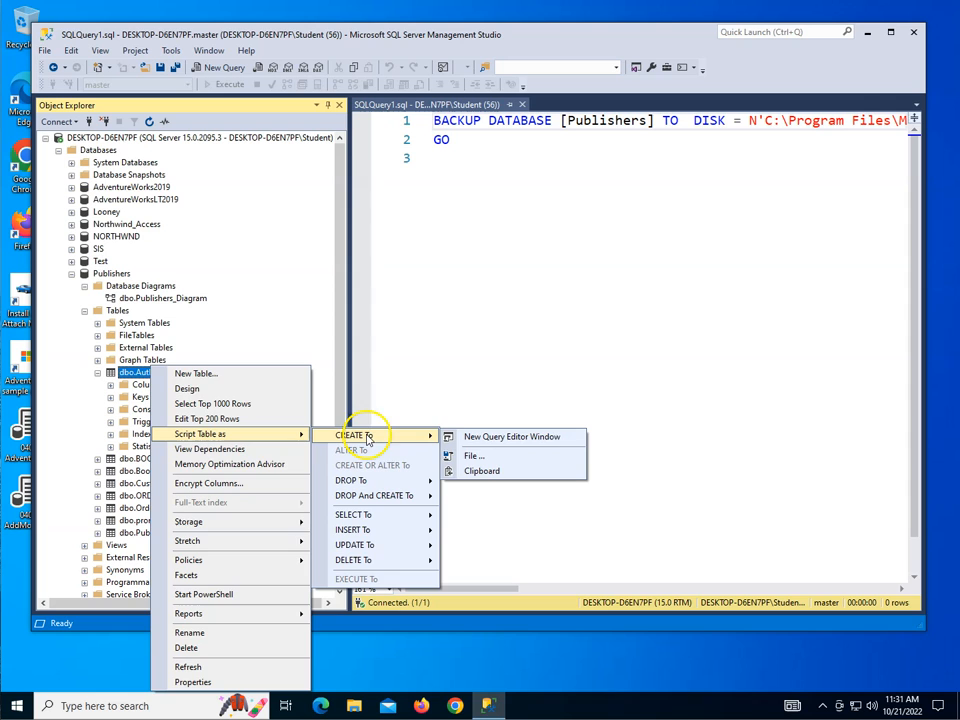
click(482, 441)
click(556, 417)
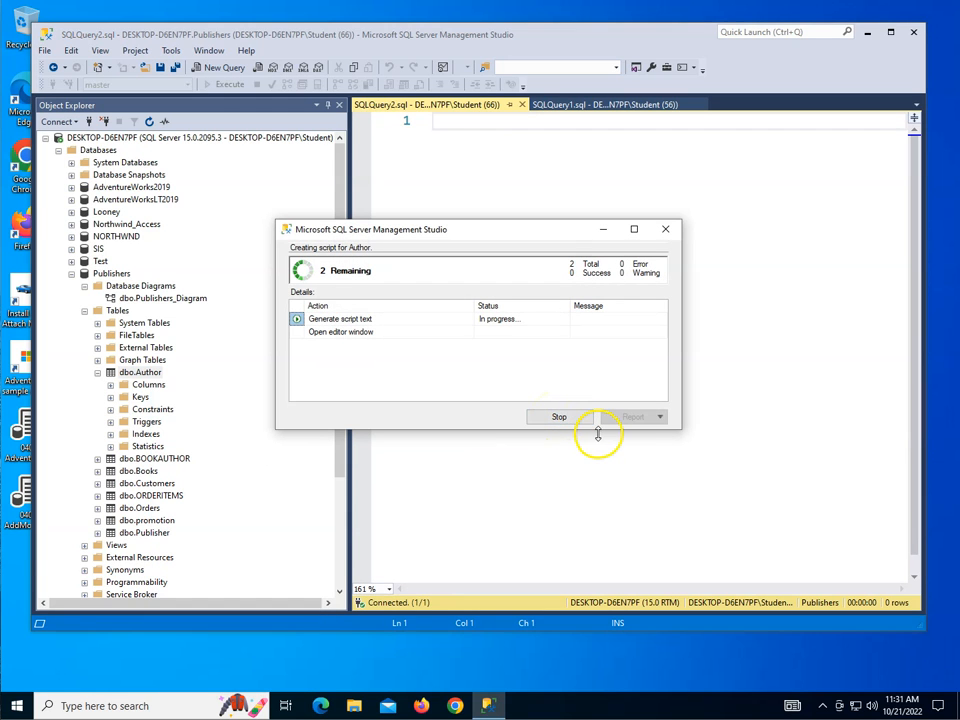